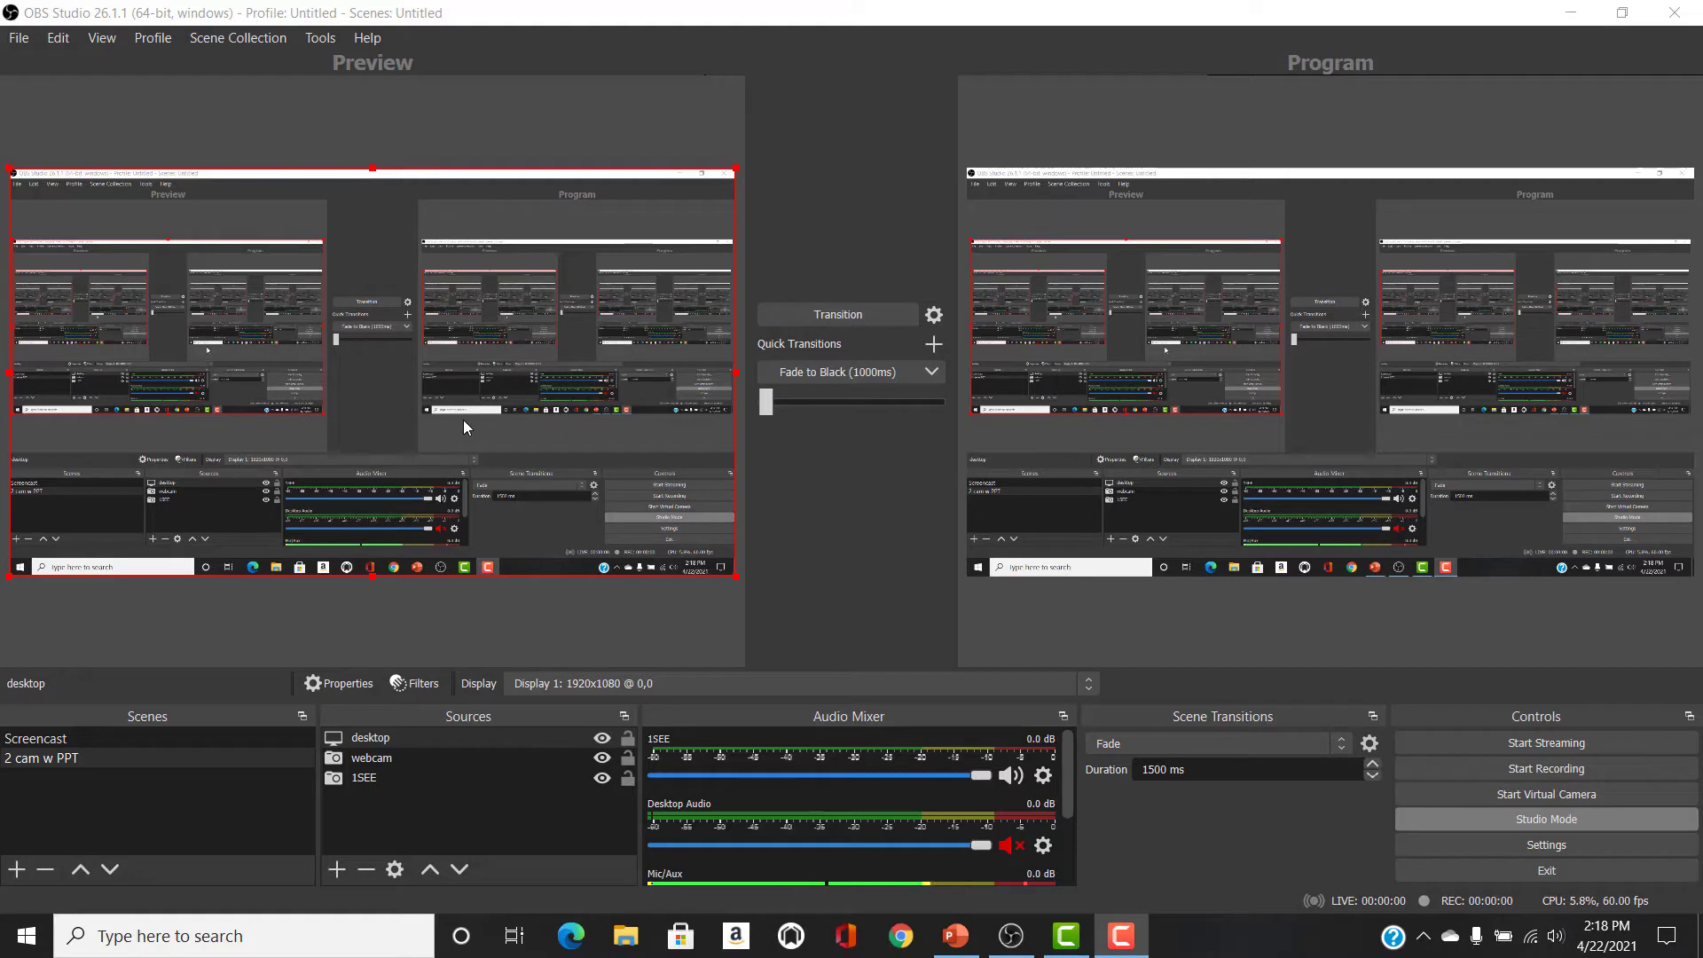
# Reorder the sources so that the 1SEE camera comes first, the webcam second and the desktop last.
pyautogui.click(373, 767)
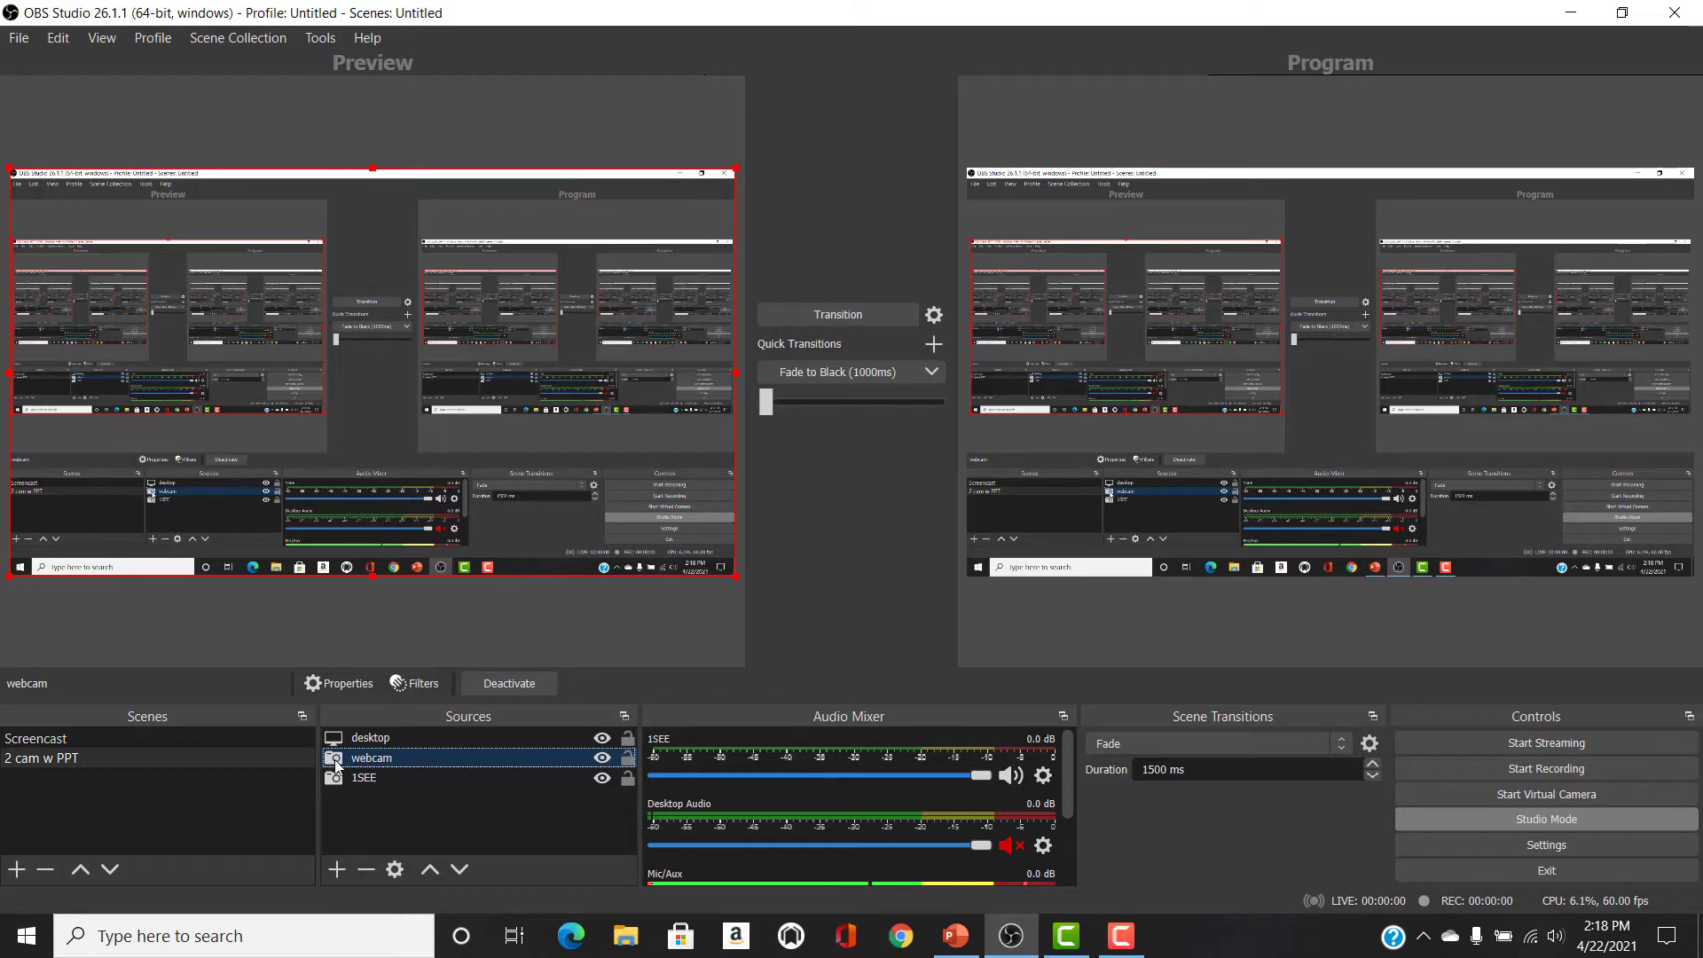
pyautogui.moveTo(338, 756); pyautogui.dragTo(342, 740)
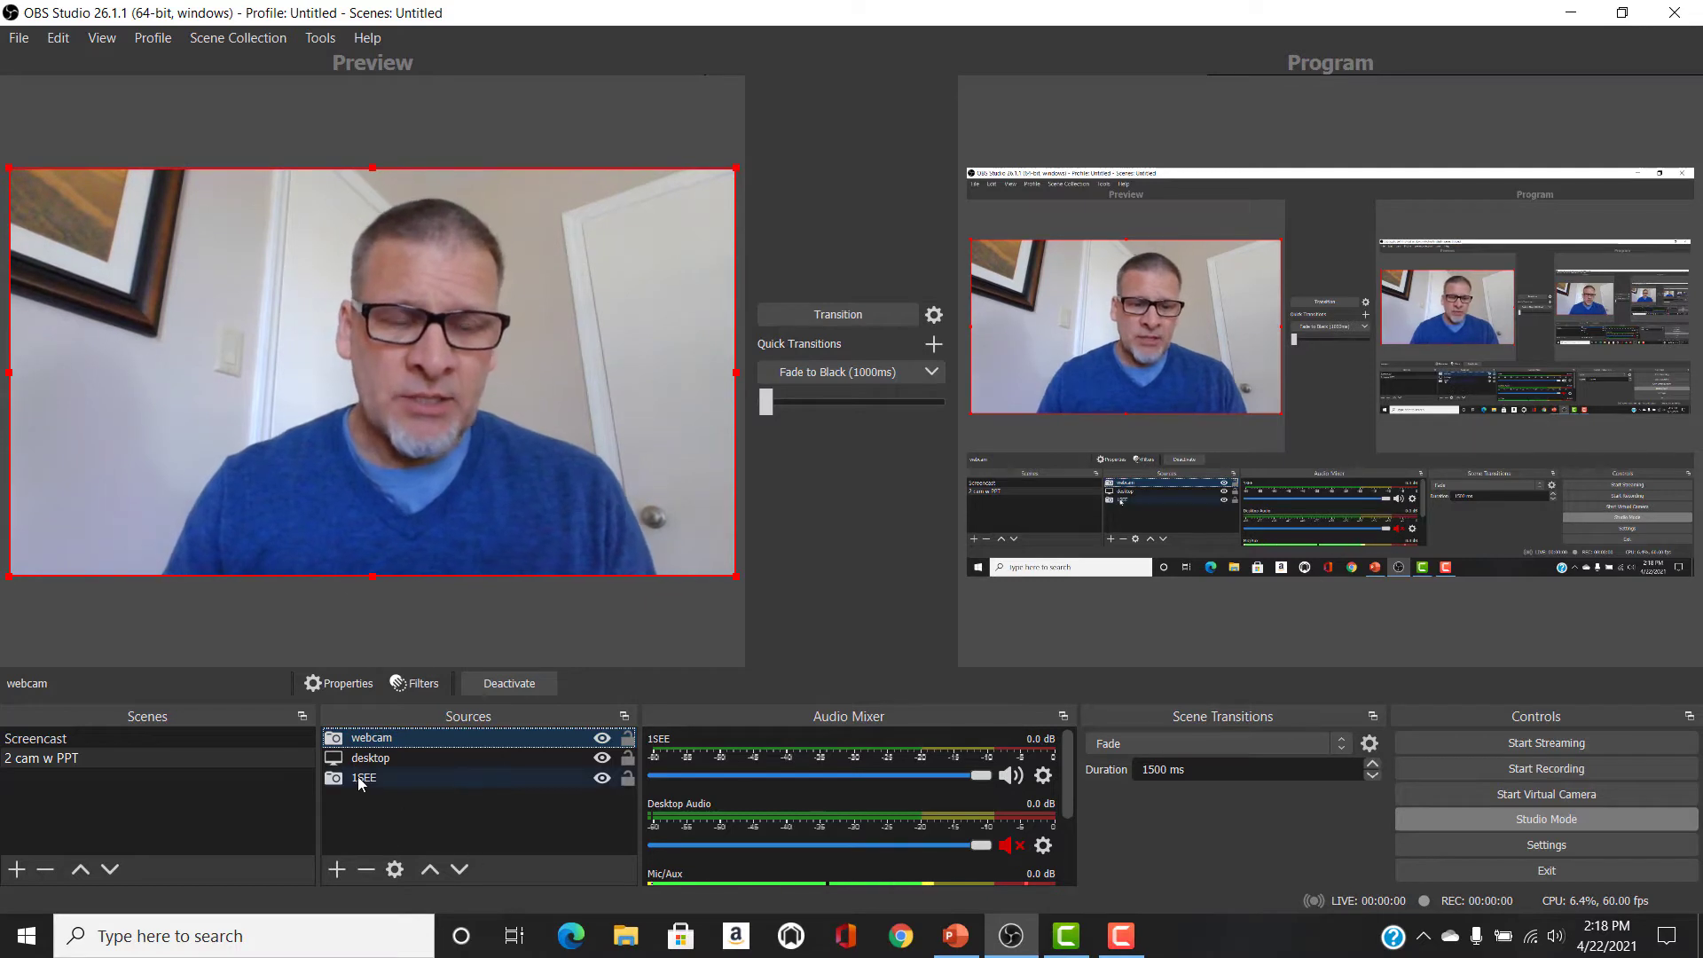
pyautogui.moveTo(358, 775); pyautogui.dragTo(365, 743)
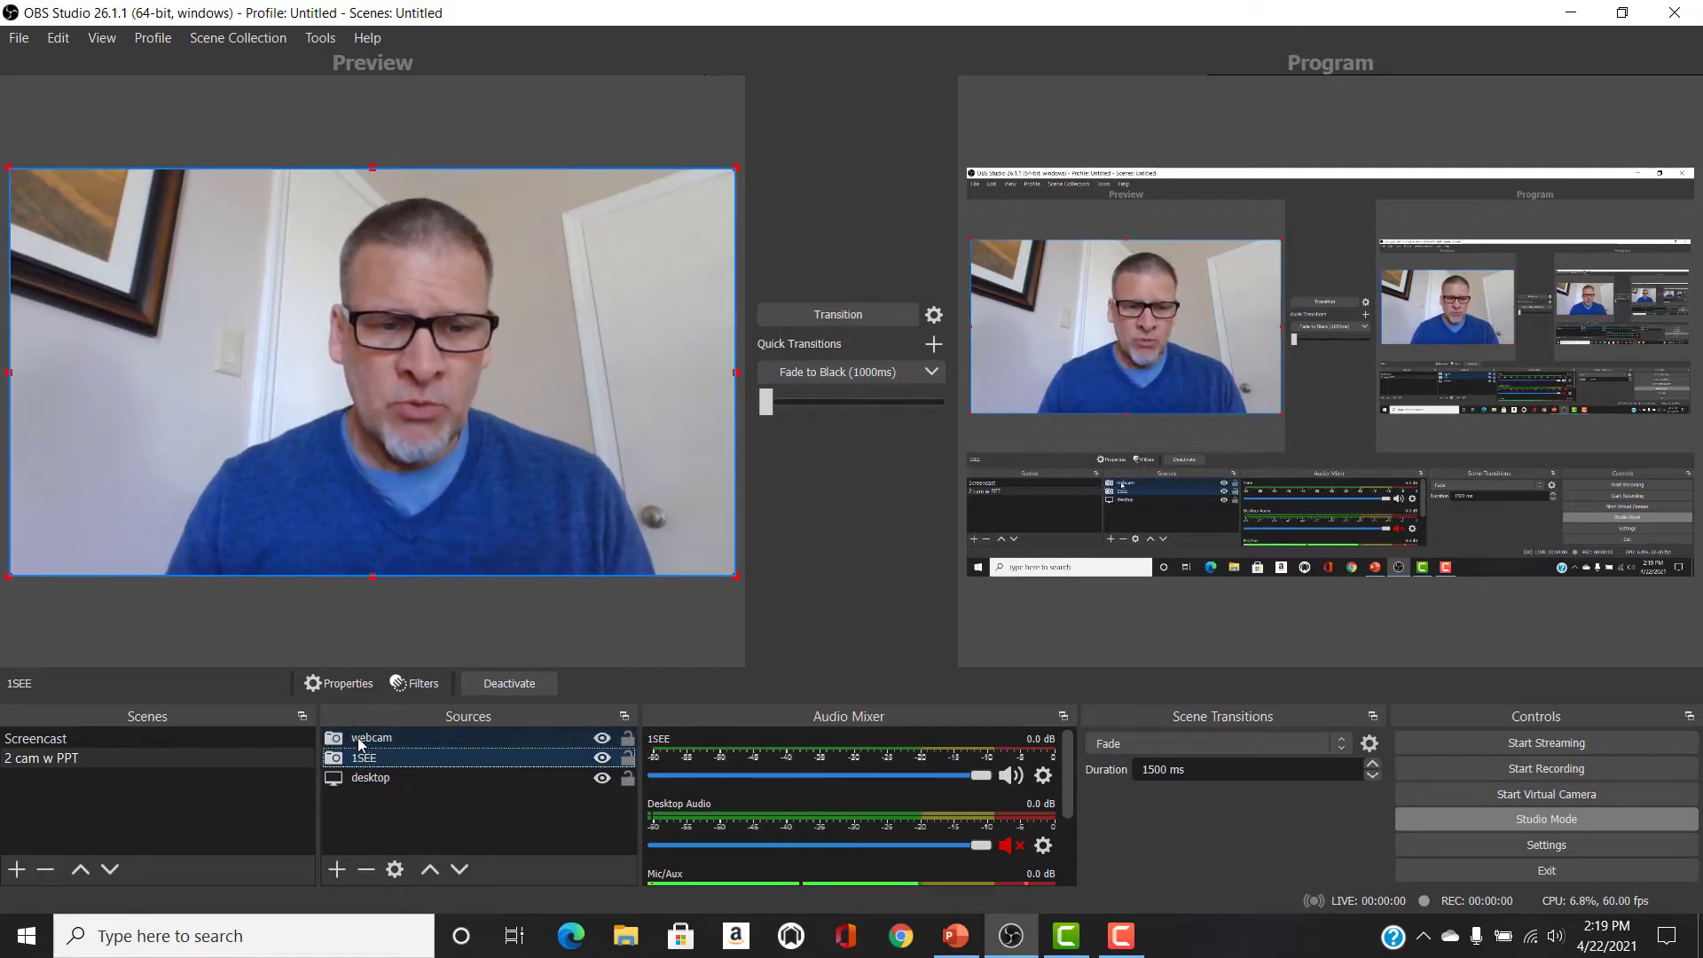
pyautogui.moveTo(352, 761)
pyautogui.mouseDown()
pyautogui.moveTo(337, 740)
pyautogui.moveTo(357, 742)
pyautogui.moveTo(358, 764)
pyautogui.mouseUp()
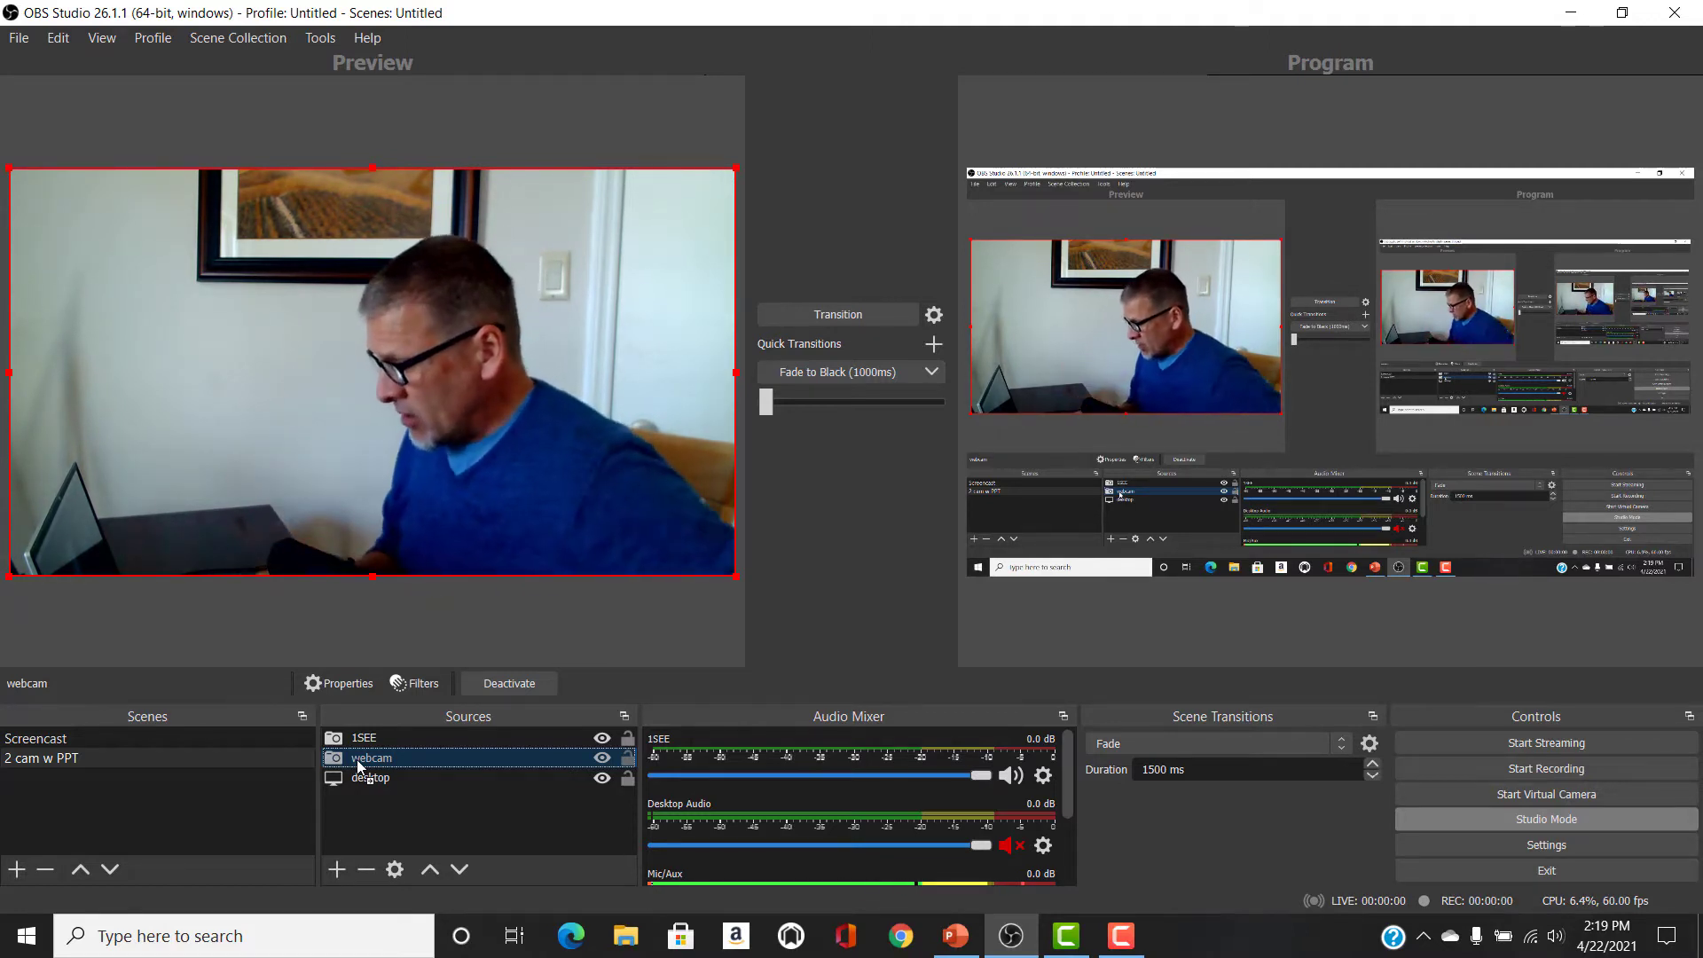
# Minimize OBS Studio, bring up the My Bio slides in PowerPoint, and return to OBS Studio.
pyautogui.moveTo(955, 936)
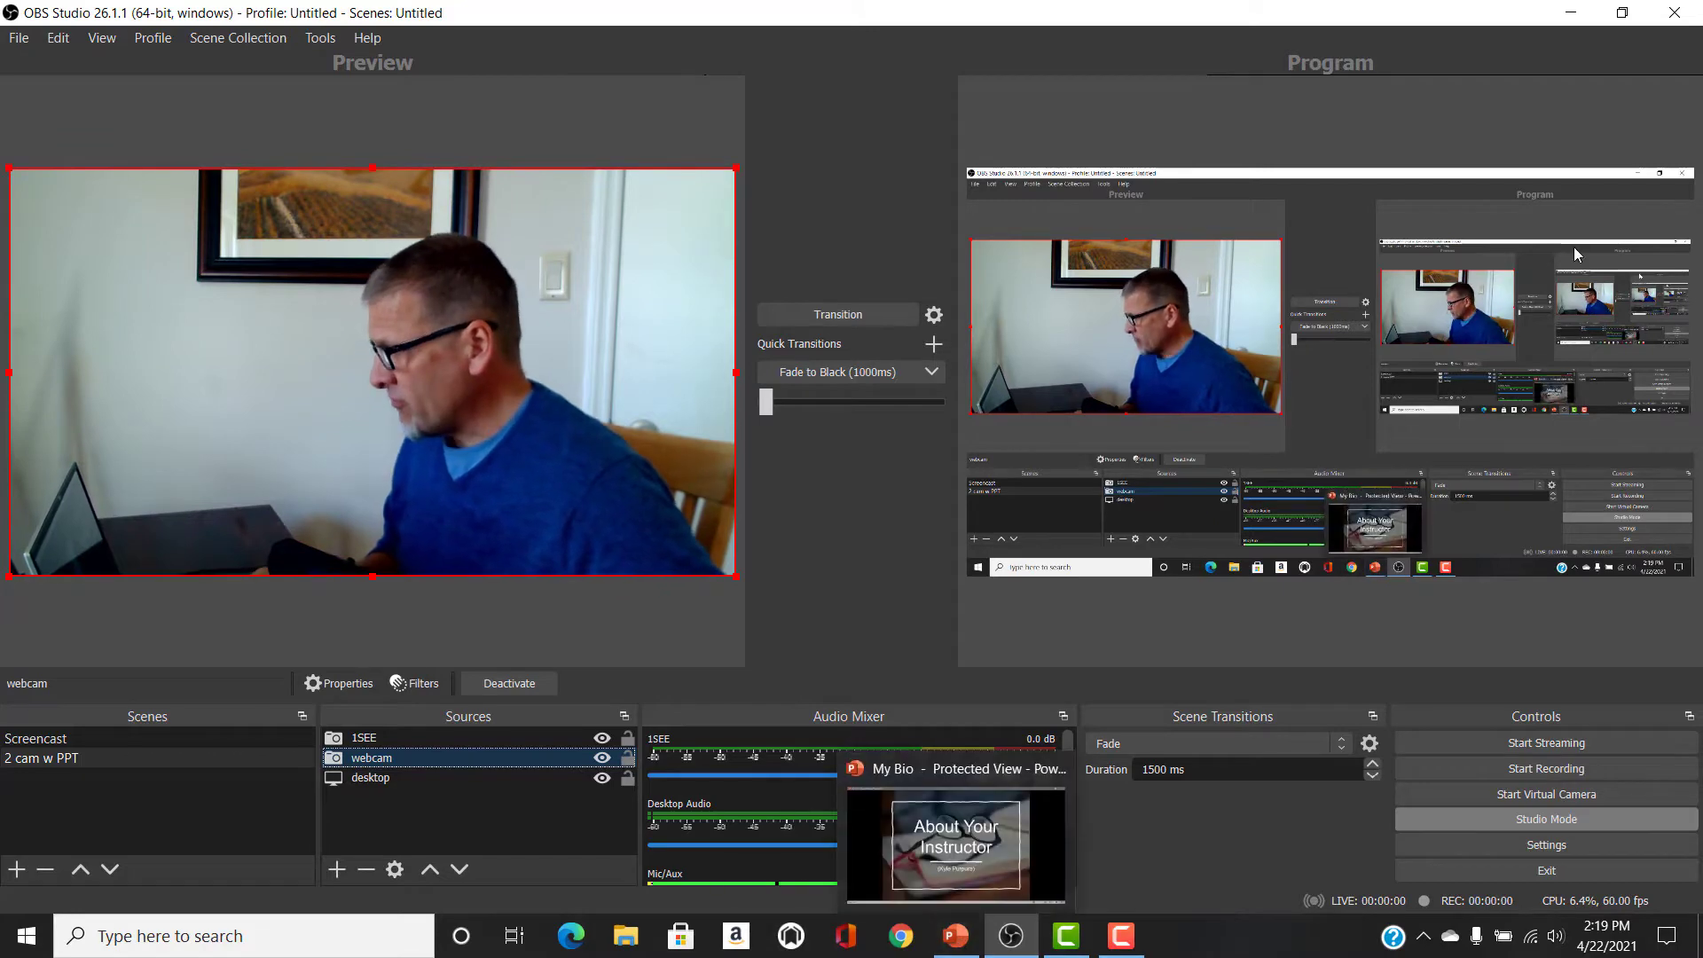
pyautogui.click(1570, 14)
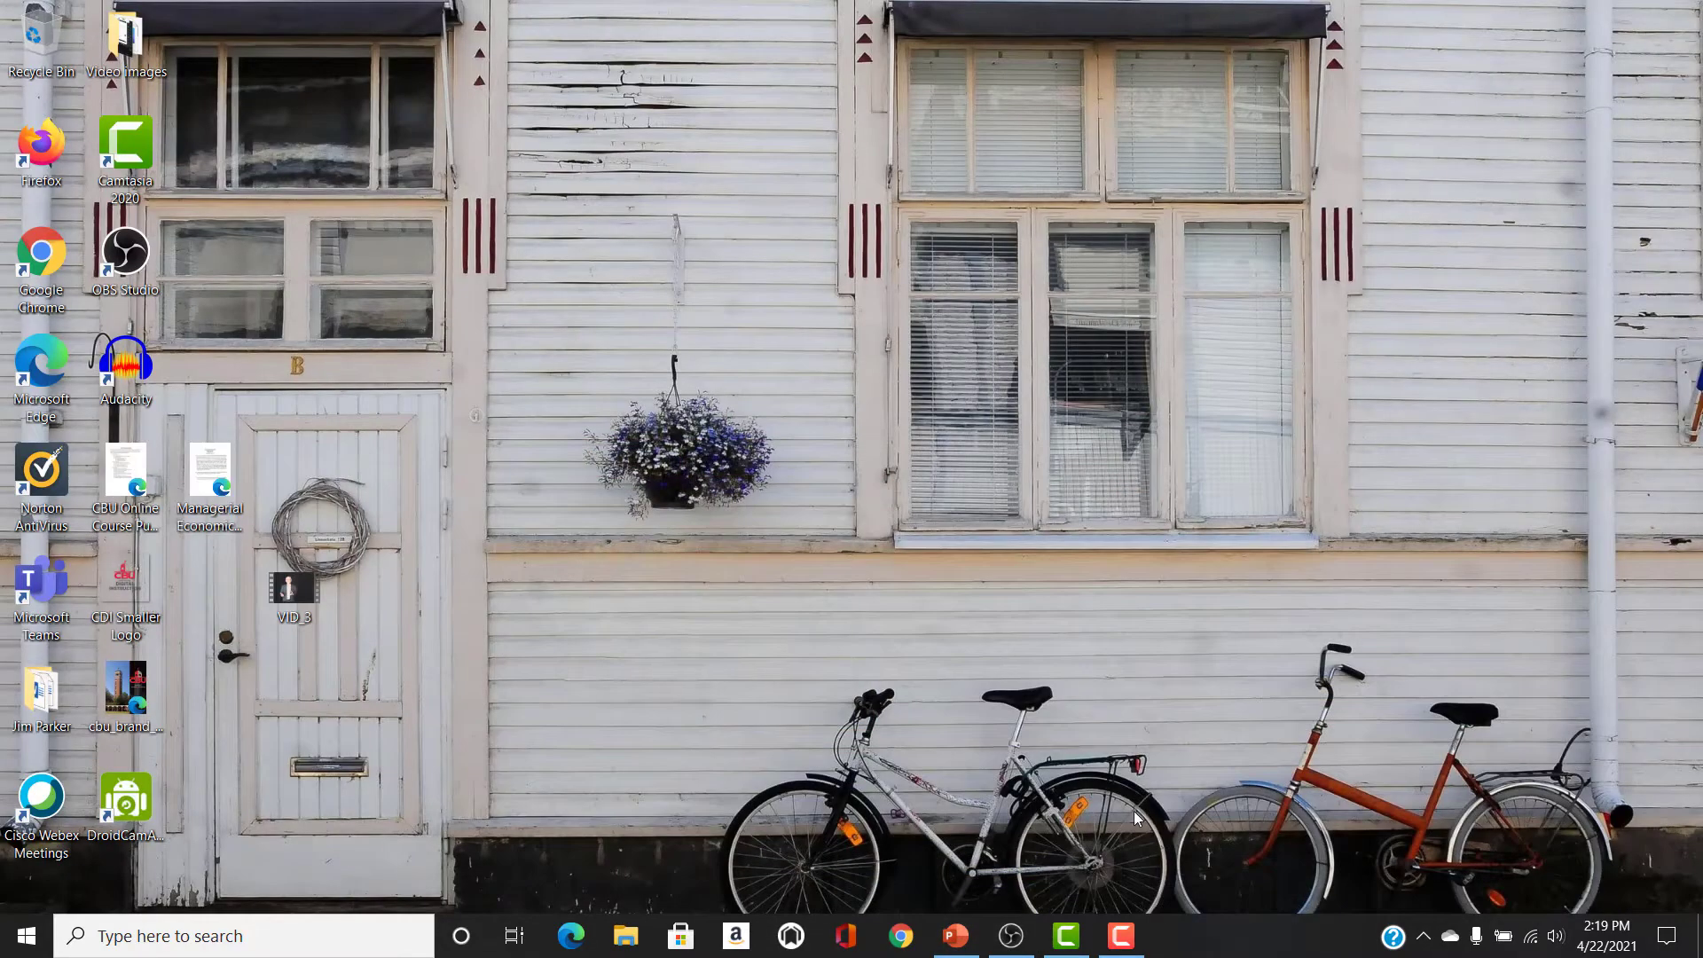
pyautogui.click(958, 946)
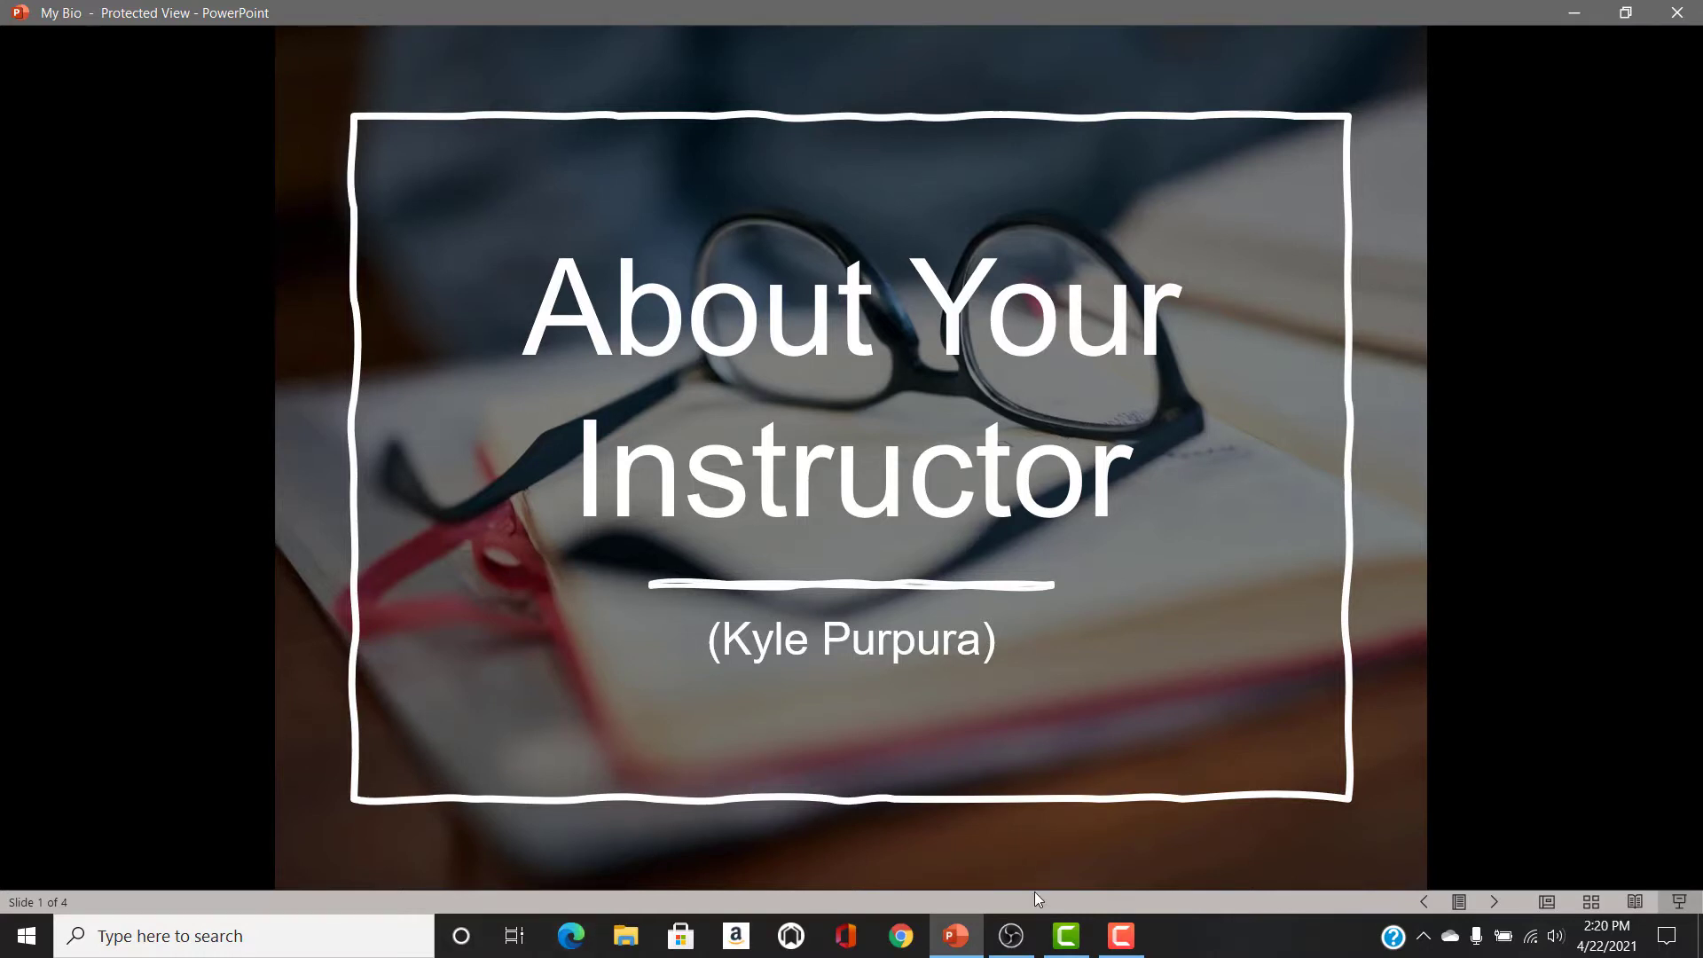
pyautogui.click(1011, 938)
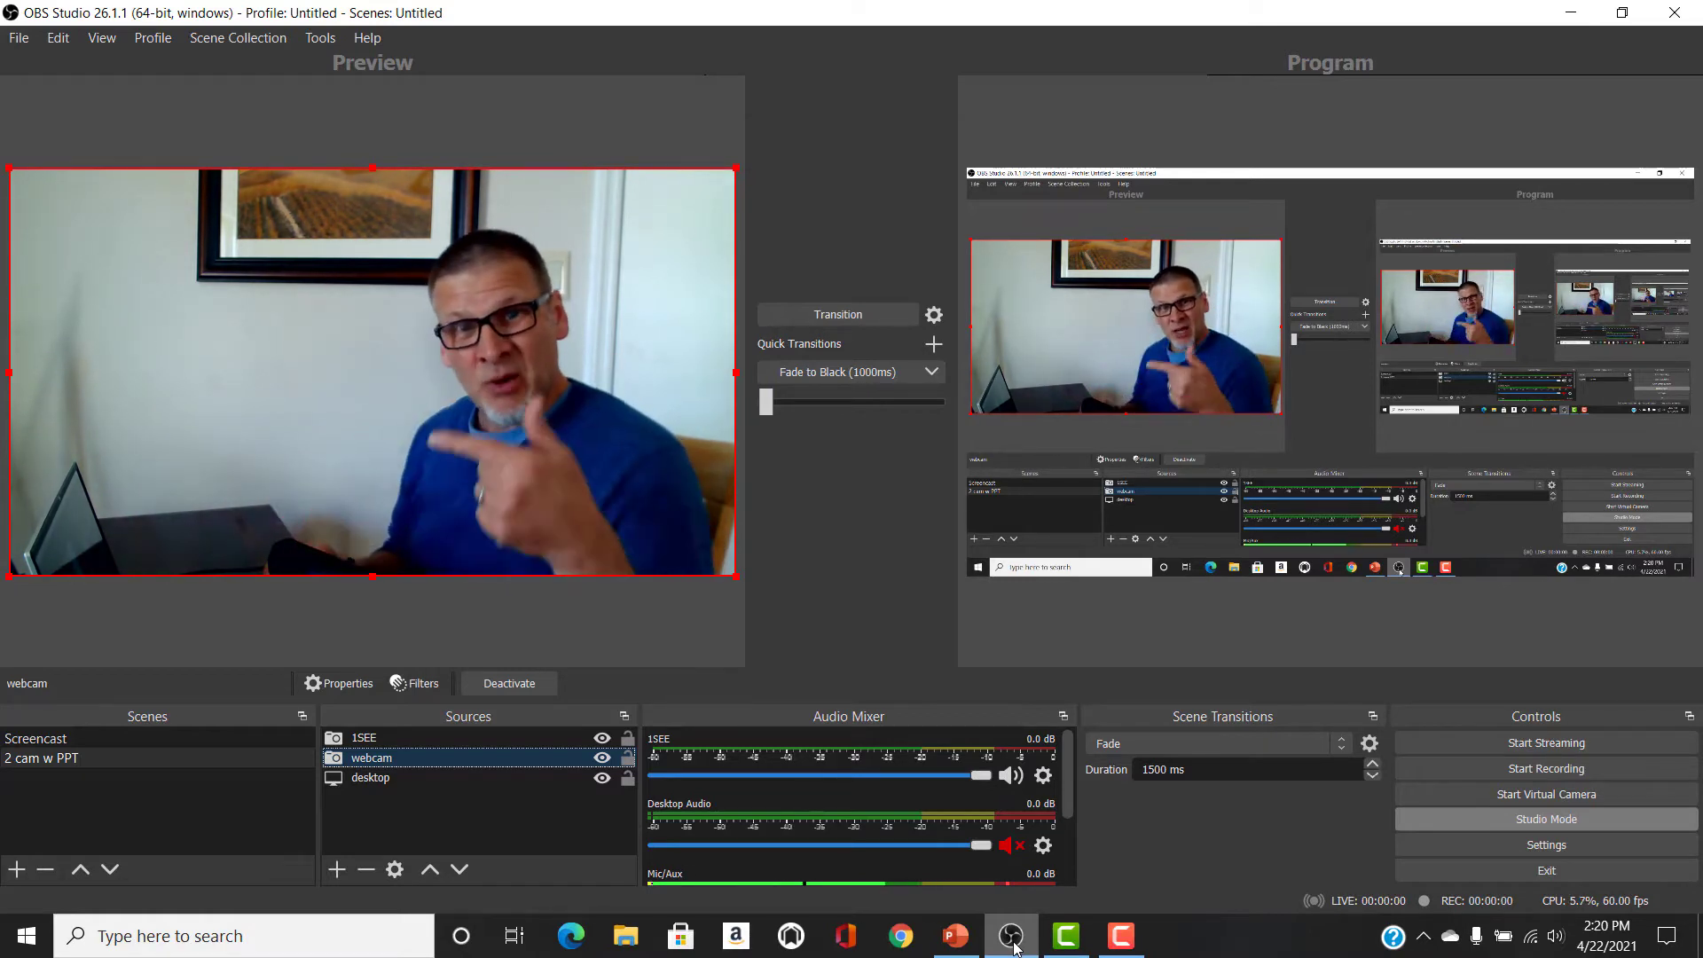
# Place the webcam source above 1SEE and transition it to the program output.
pyautogui.moveTo(363, 737); pyautogui.dragTo(361, 775)
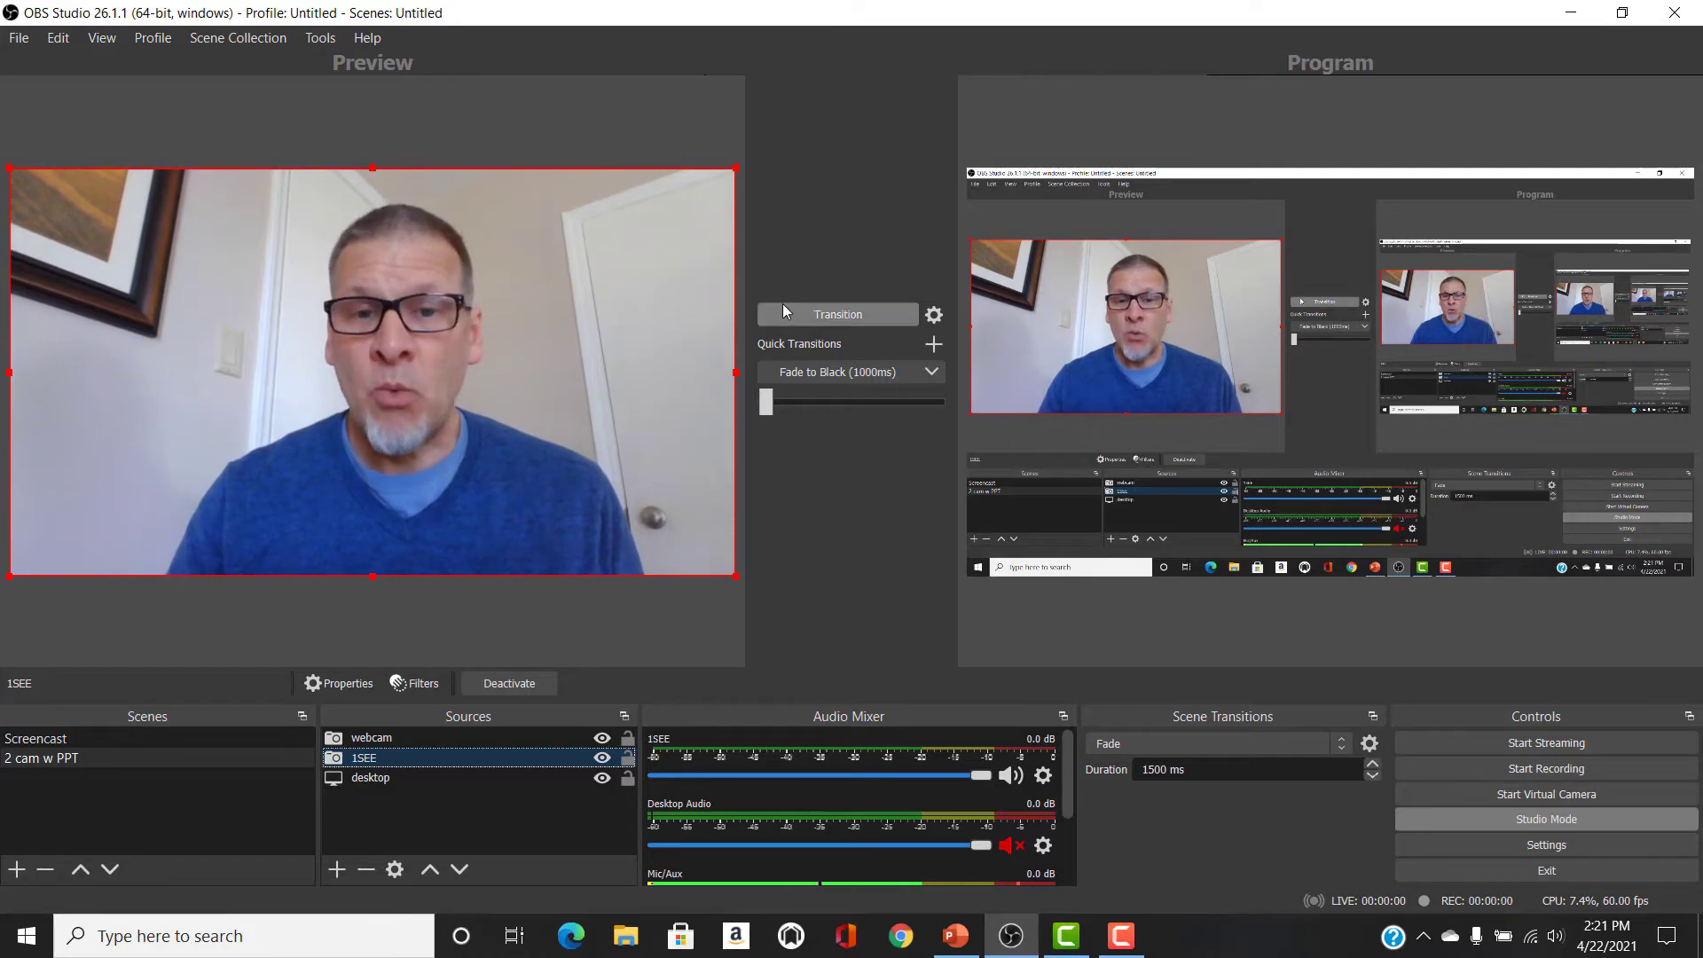
pyautogui.click(817, 316)
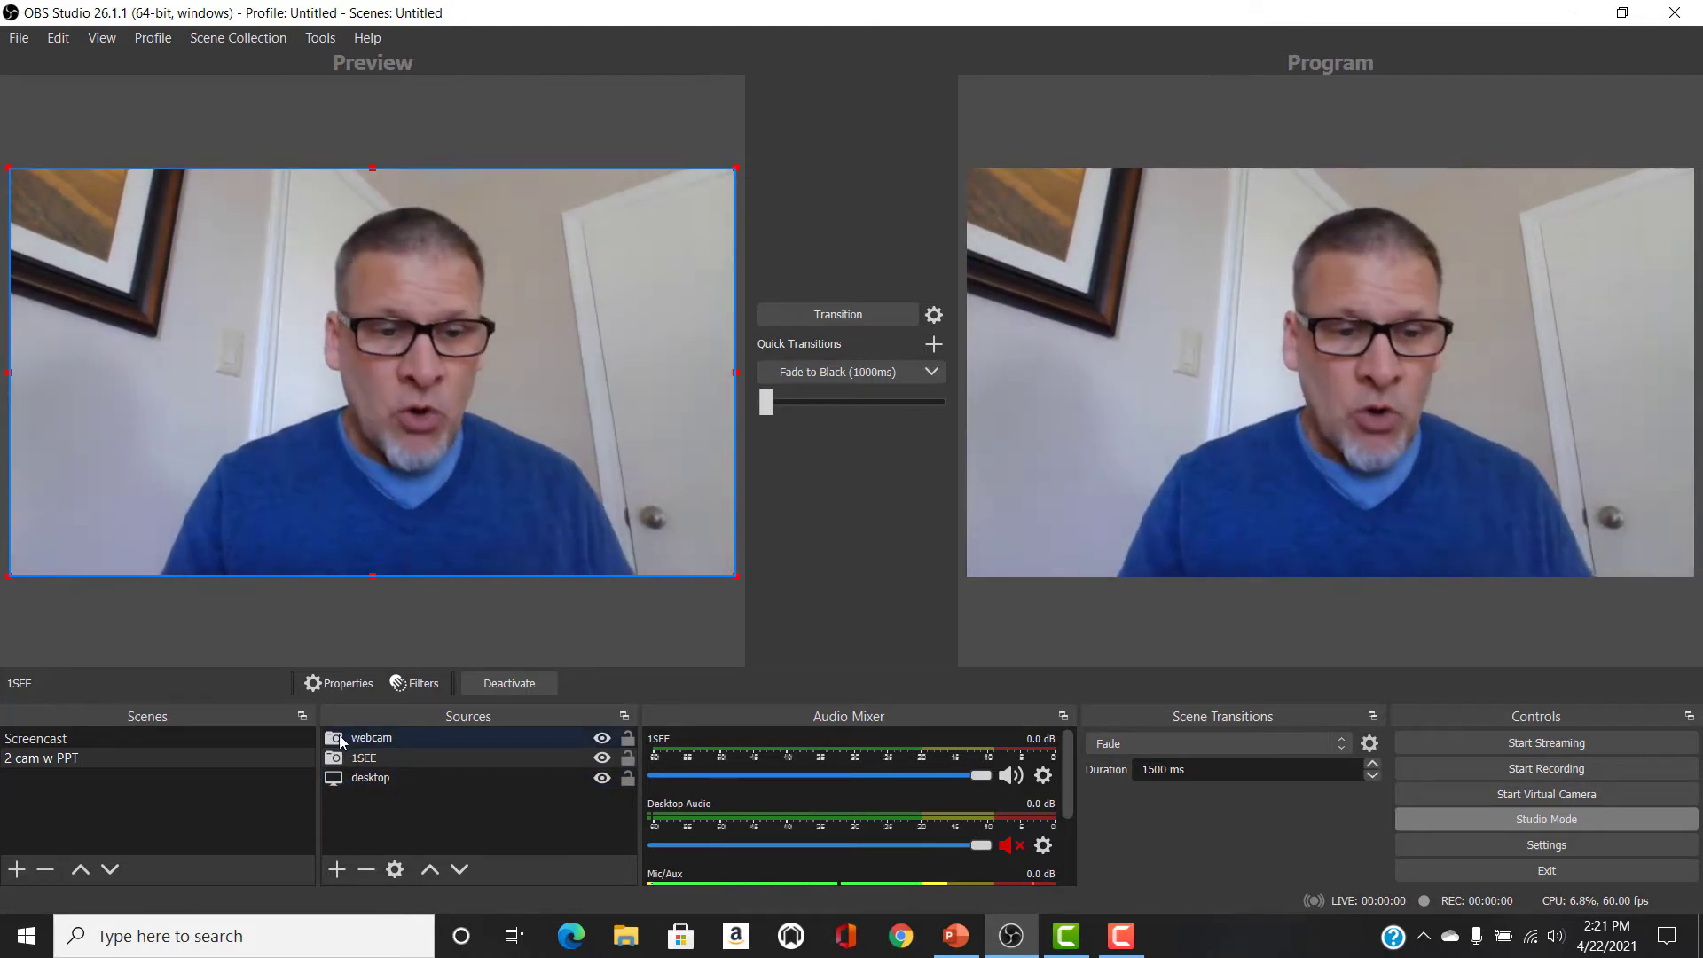
# Transition the program output to the 1SEE camera and back to the webcam, reordering the sources before each transition.
pyautogui.moveTo(339, 736); pyautogui.dragTo(337, 786)
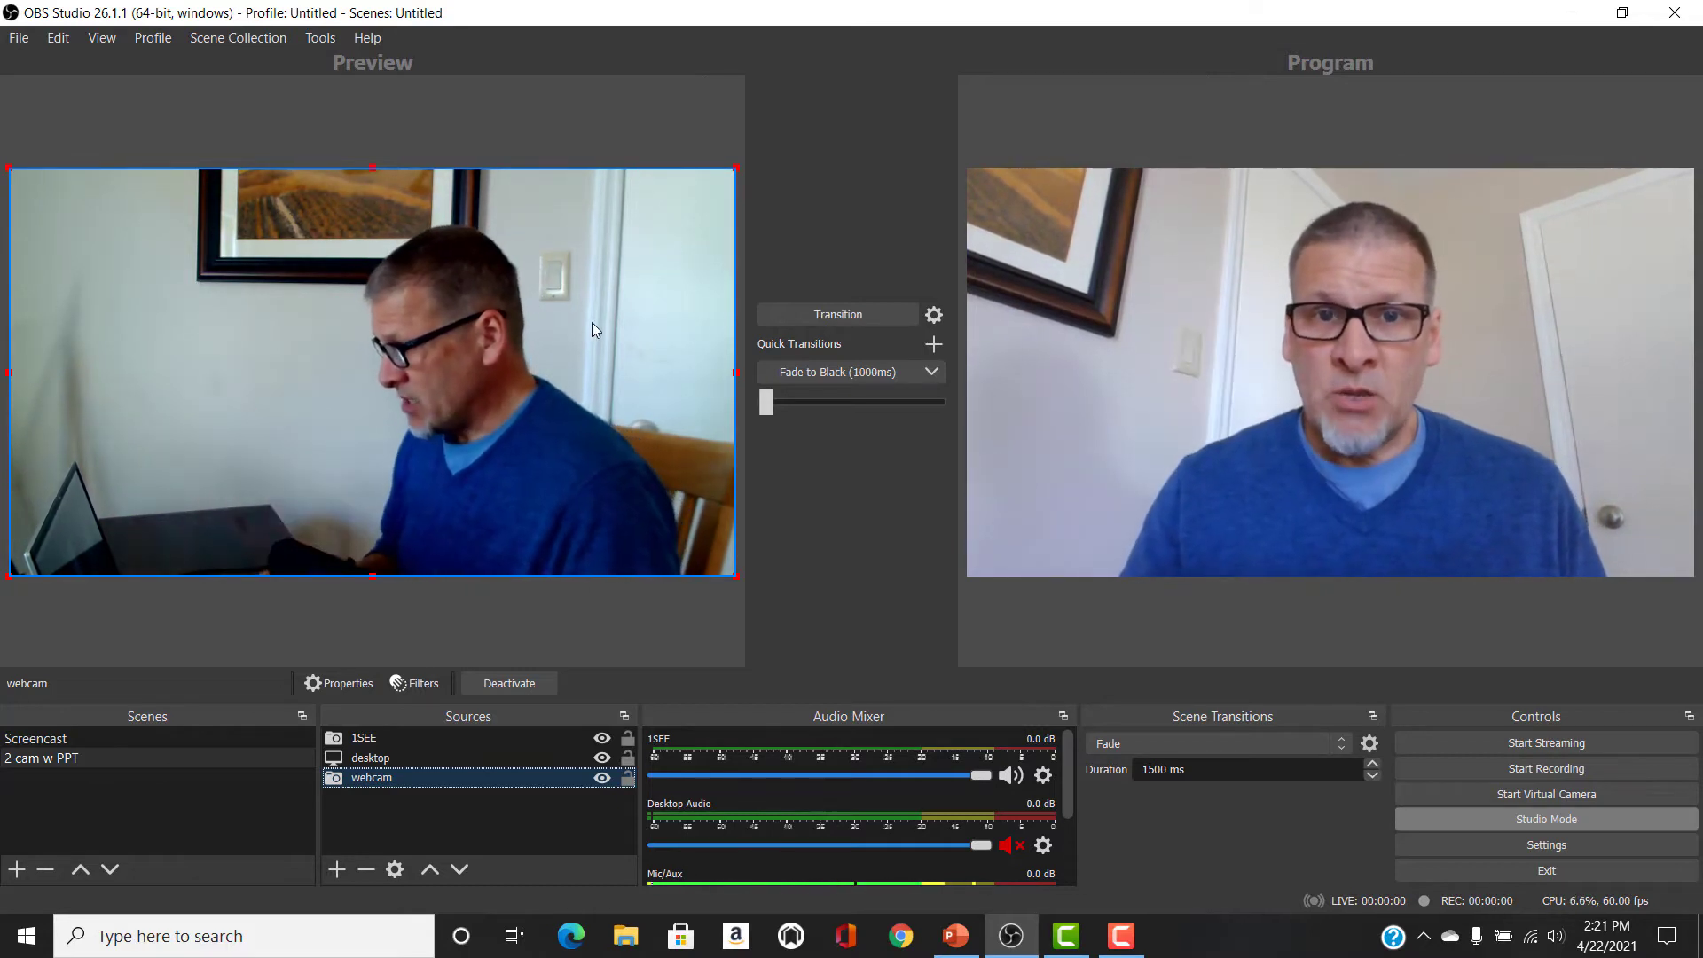
pyautogui.click(827, 321)
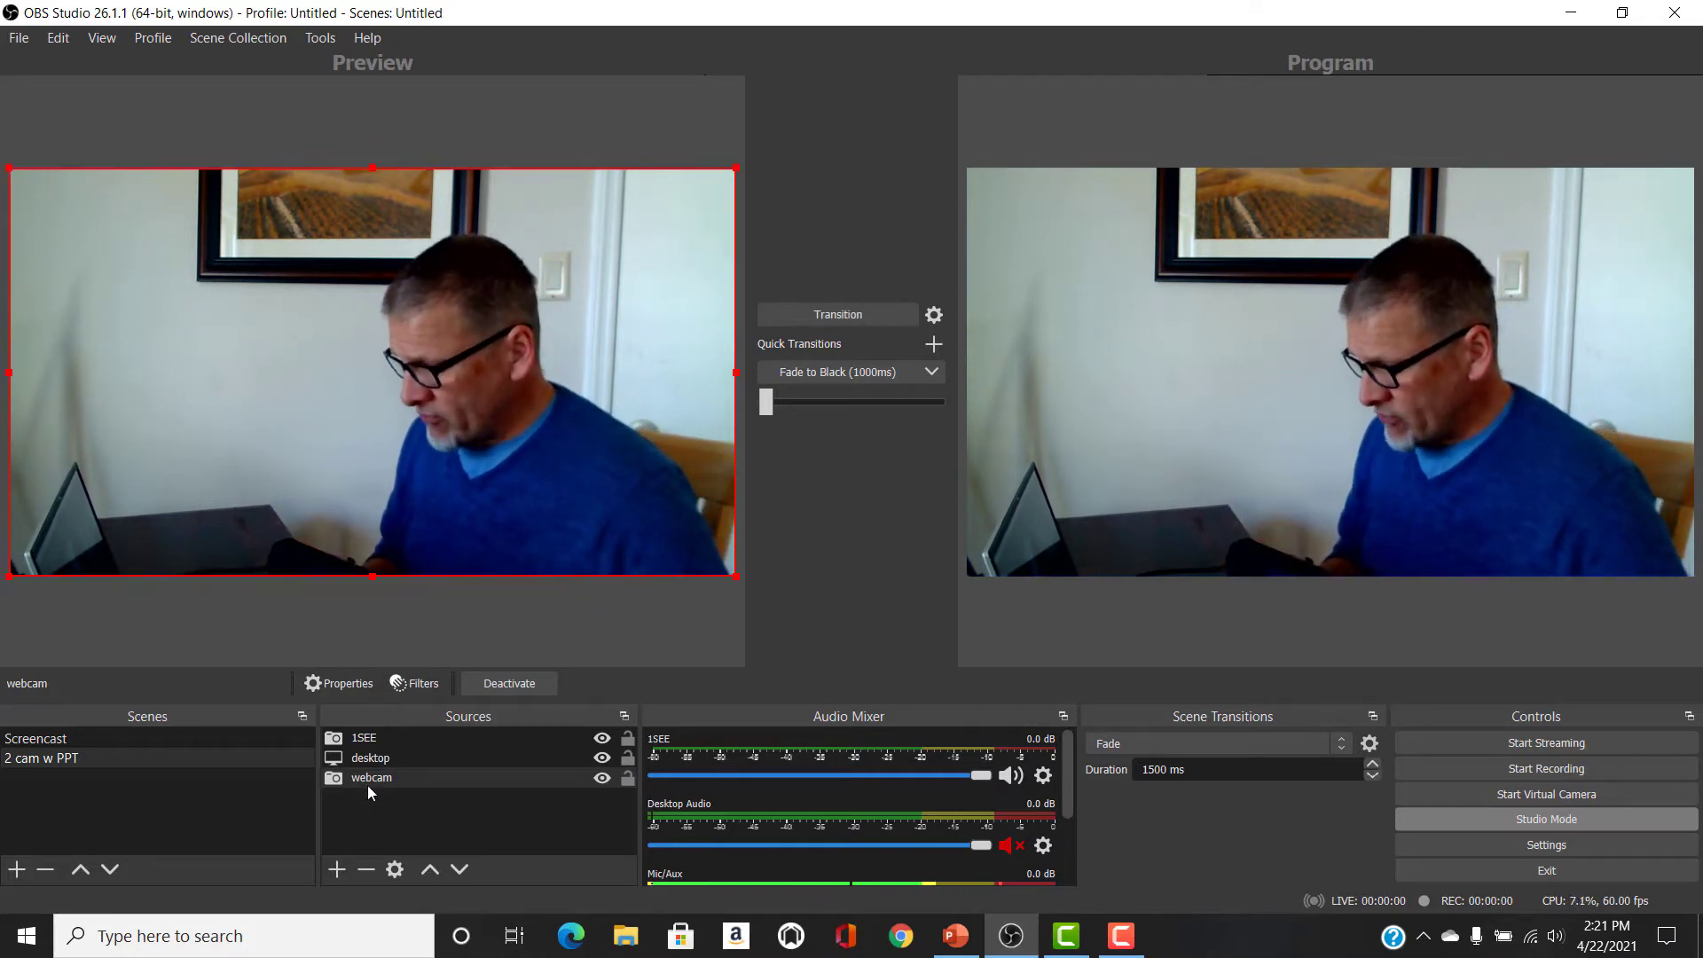
pyautogui.moveTo(364, 776); pyautogui.dragTo(358, 742)
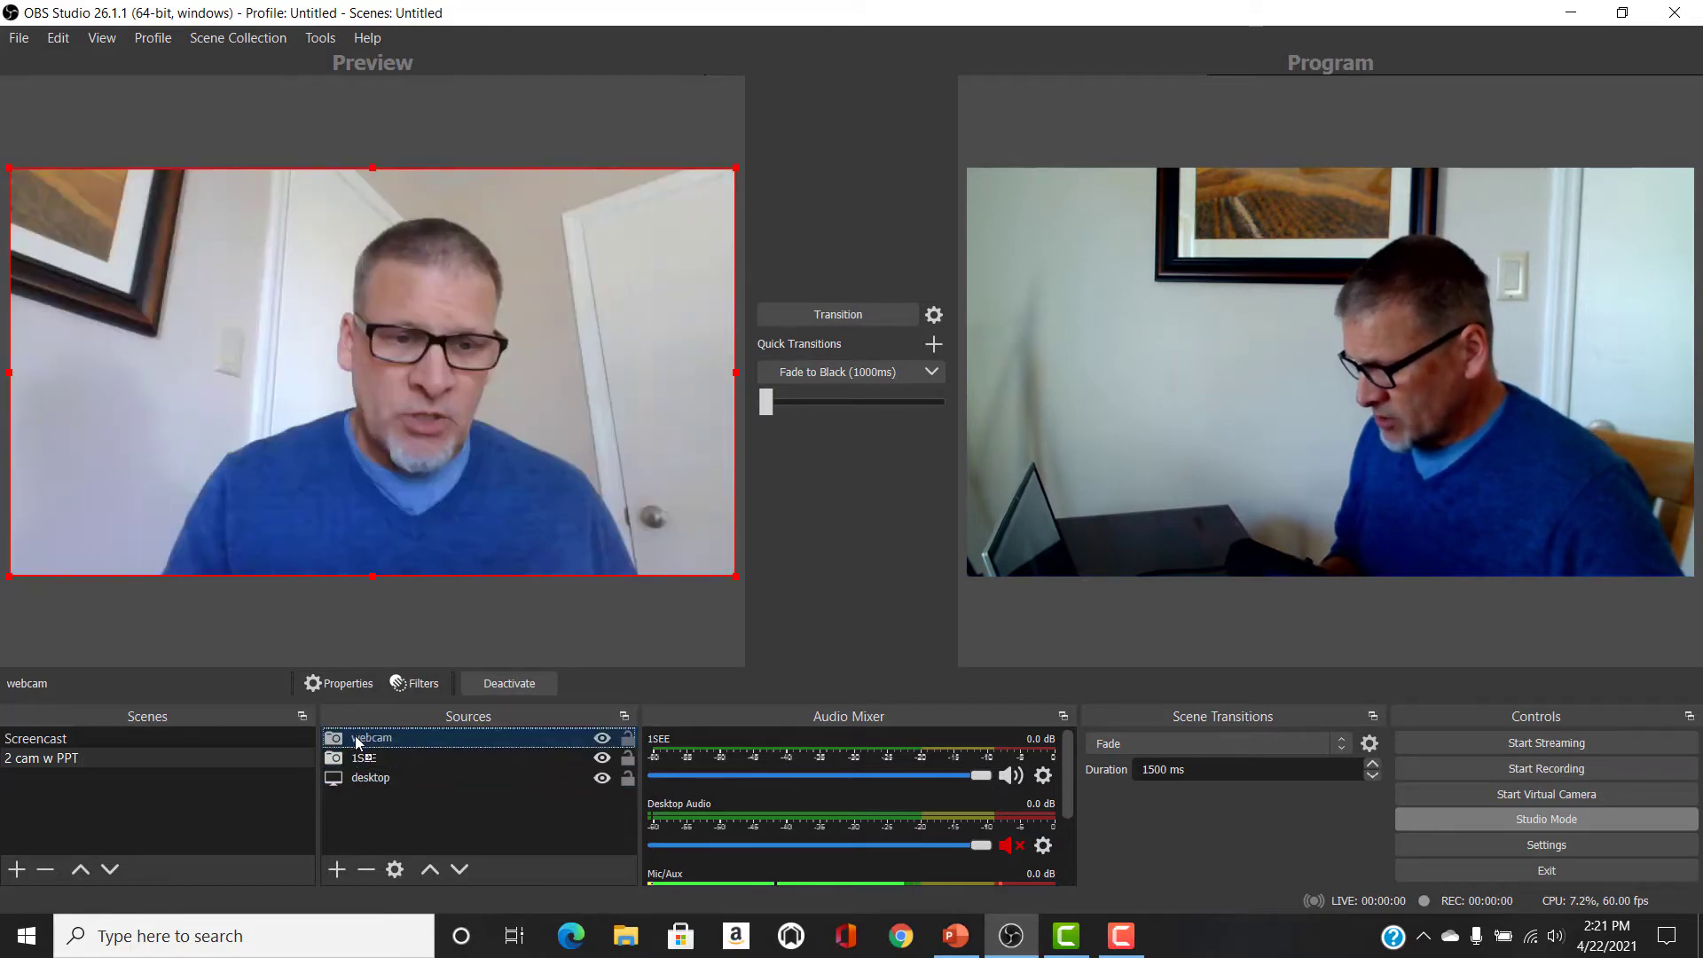
pyautogui.click(848, 314)
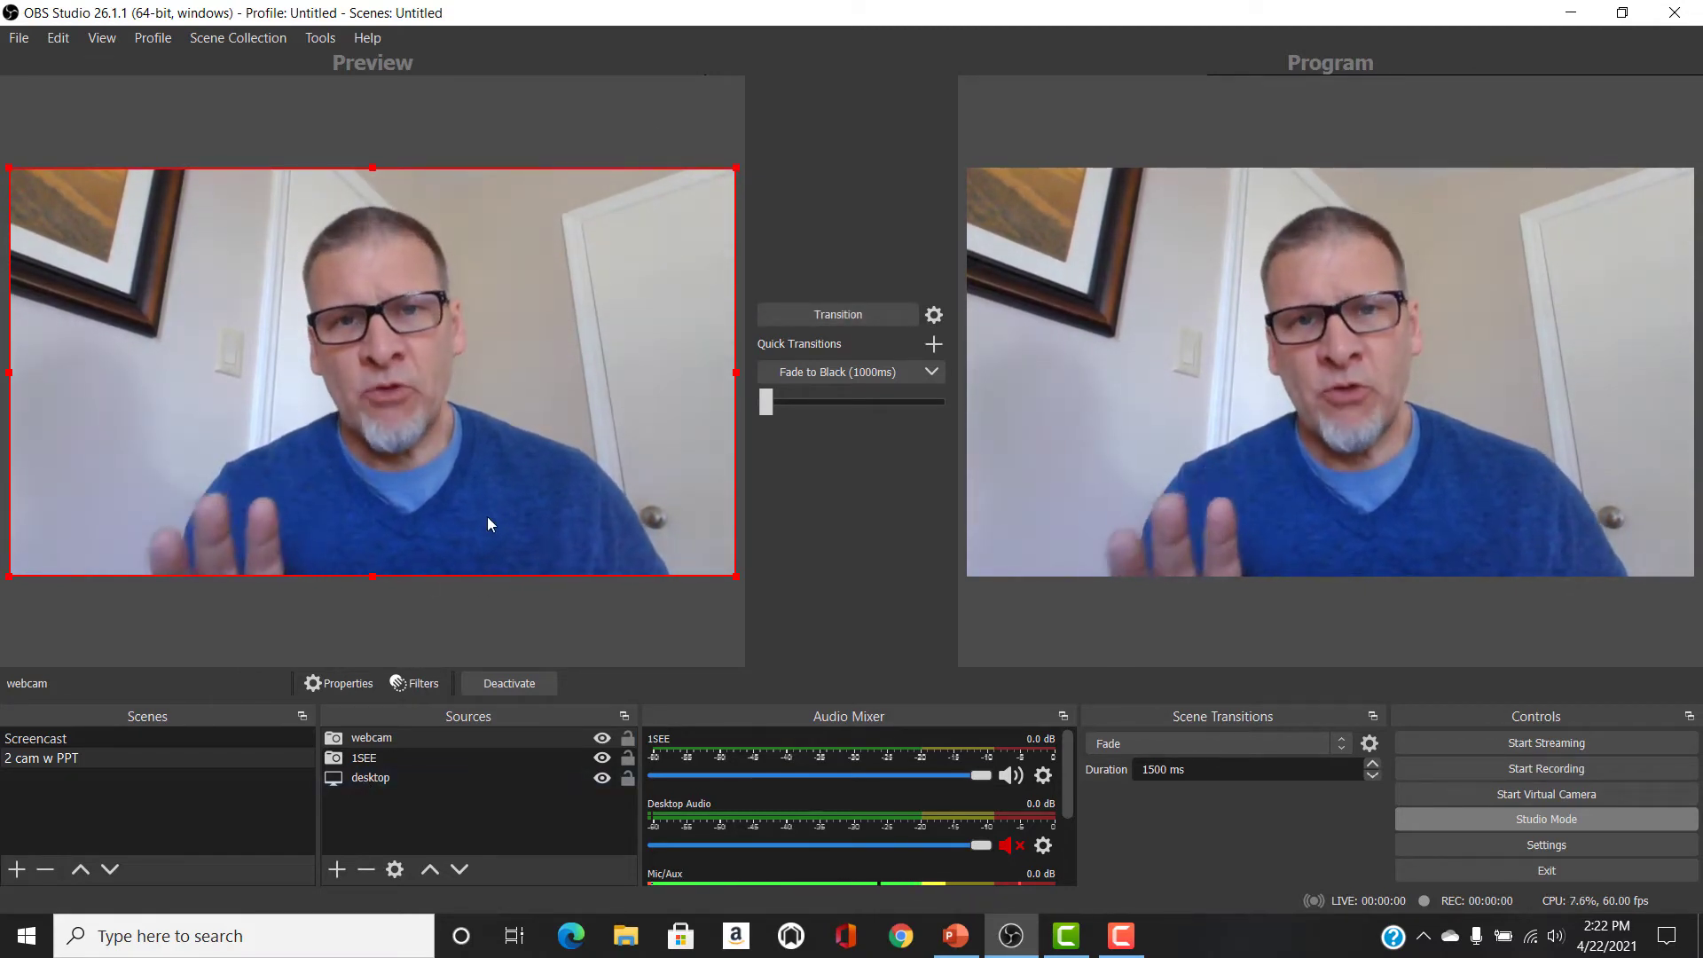
# Move the desktop source to the top of the source order and the webcam to the end.
pyautogui.click(360, 778)
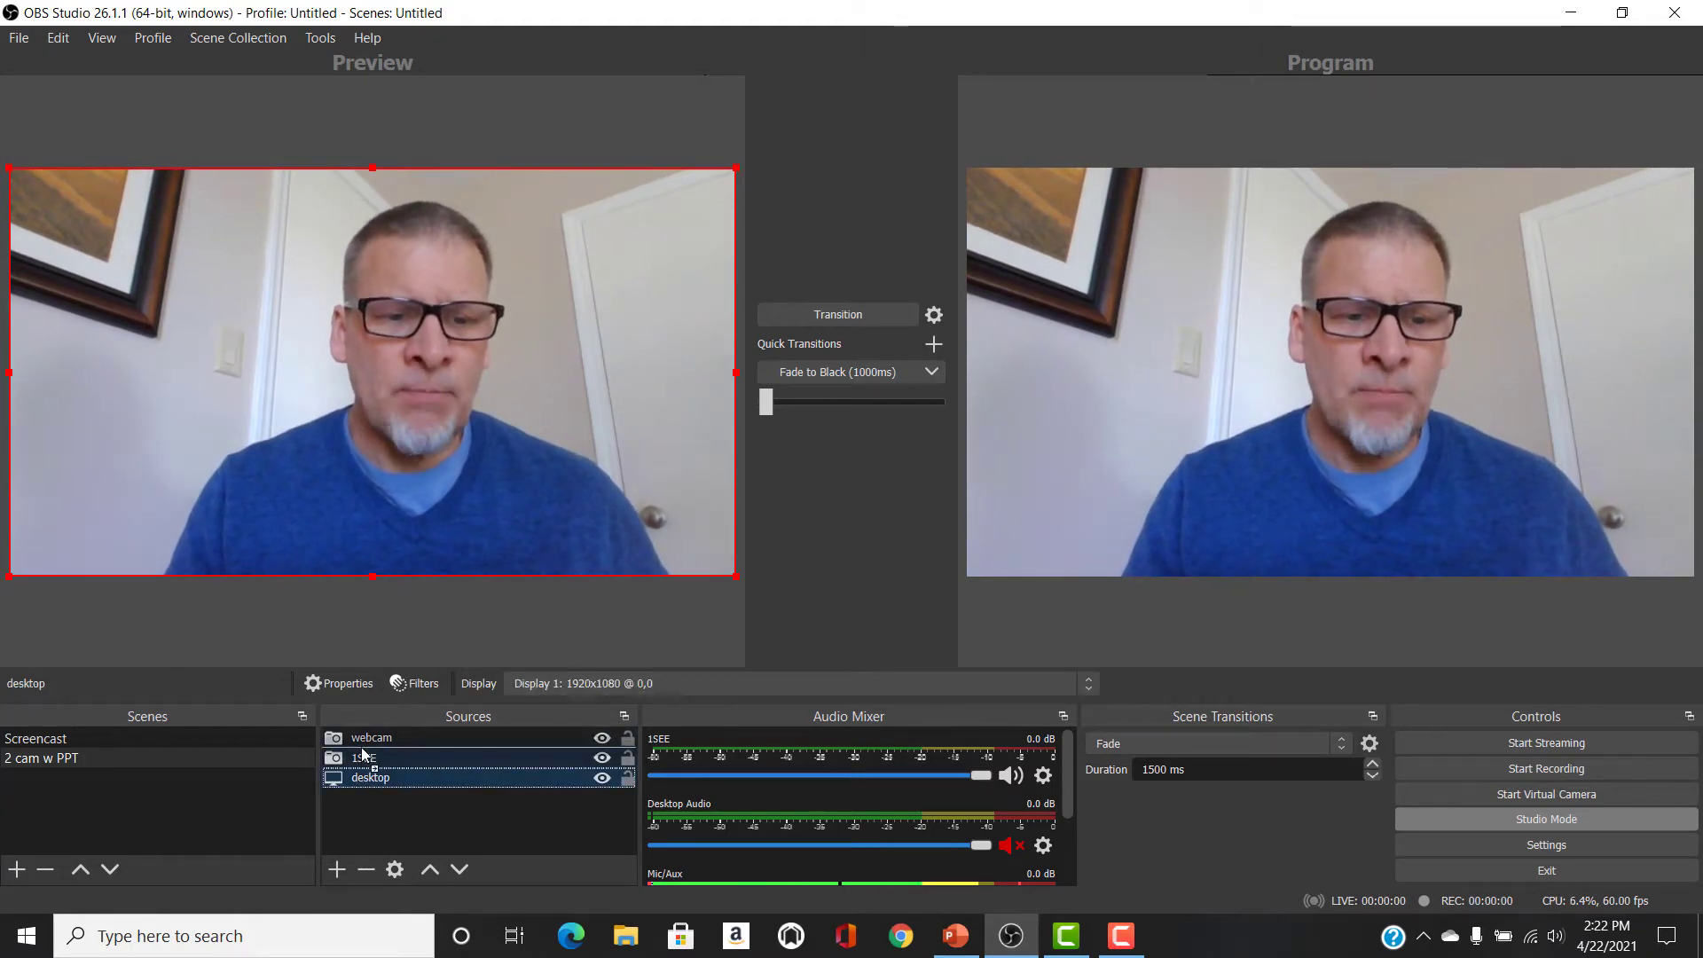
pyautogui.moveTo(362, 745); pyautogui.dragTo(355, 781)
pyautogui.click(368, 739)
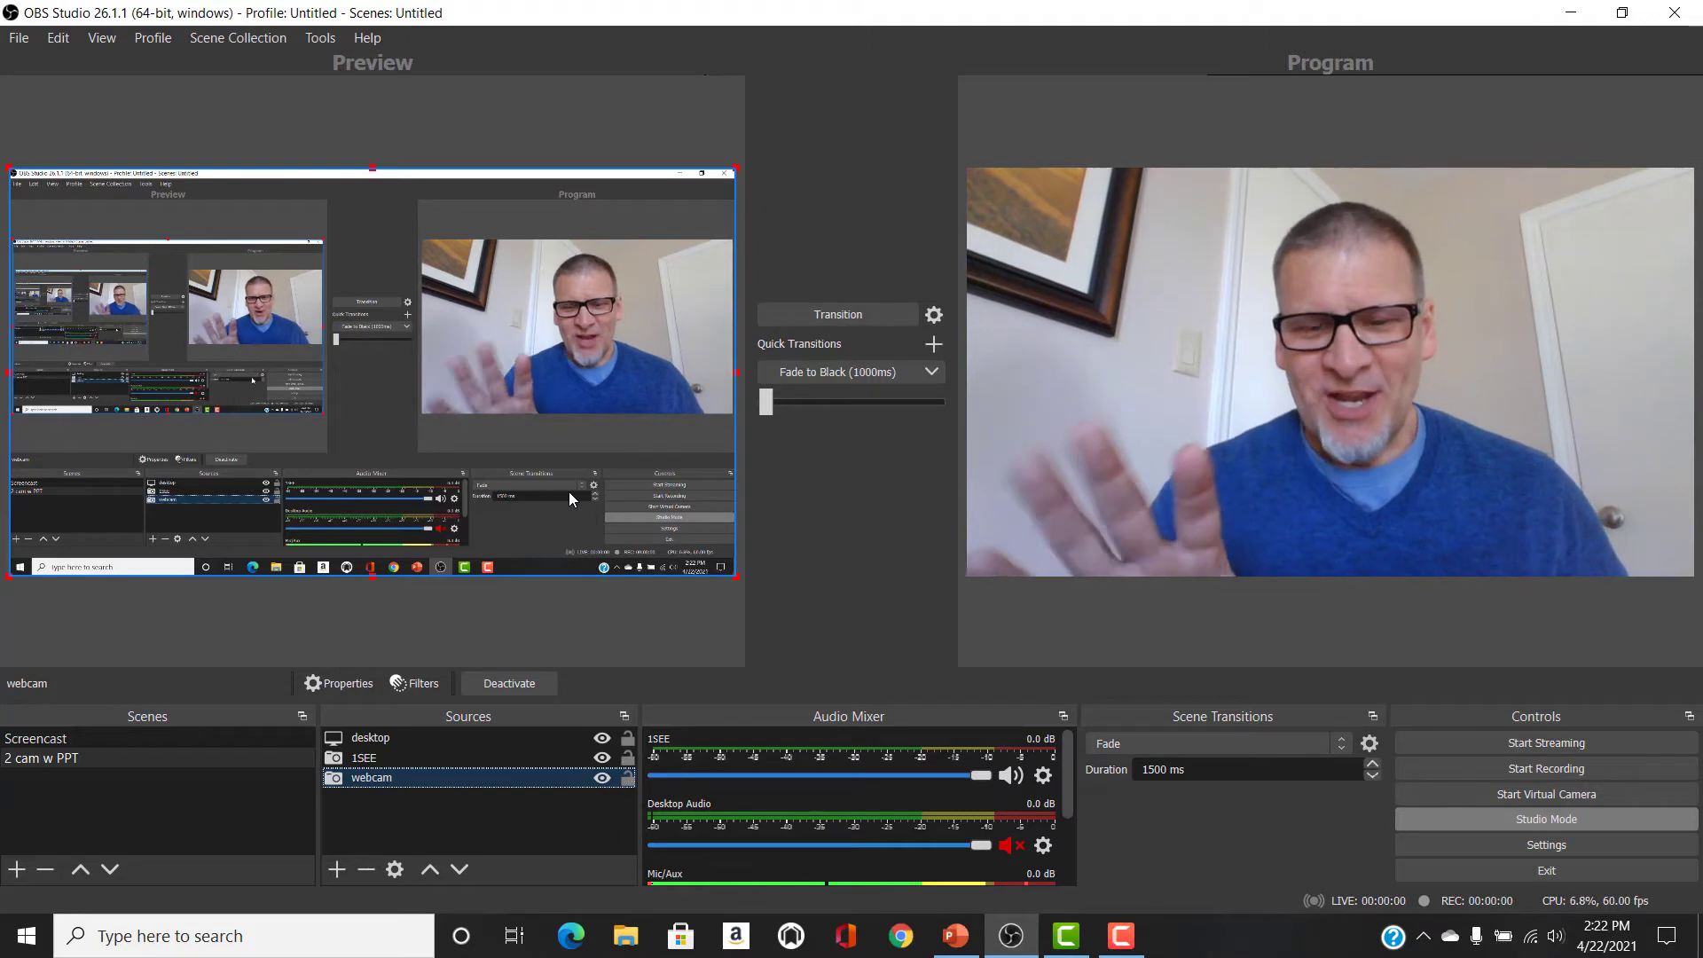
# View the My Bio slideshow in PowerPoint and switch back to OBS Studio.
pyautogui.click(964, 947)
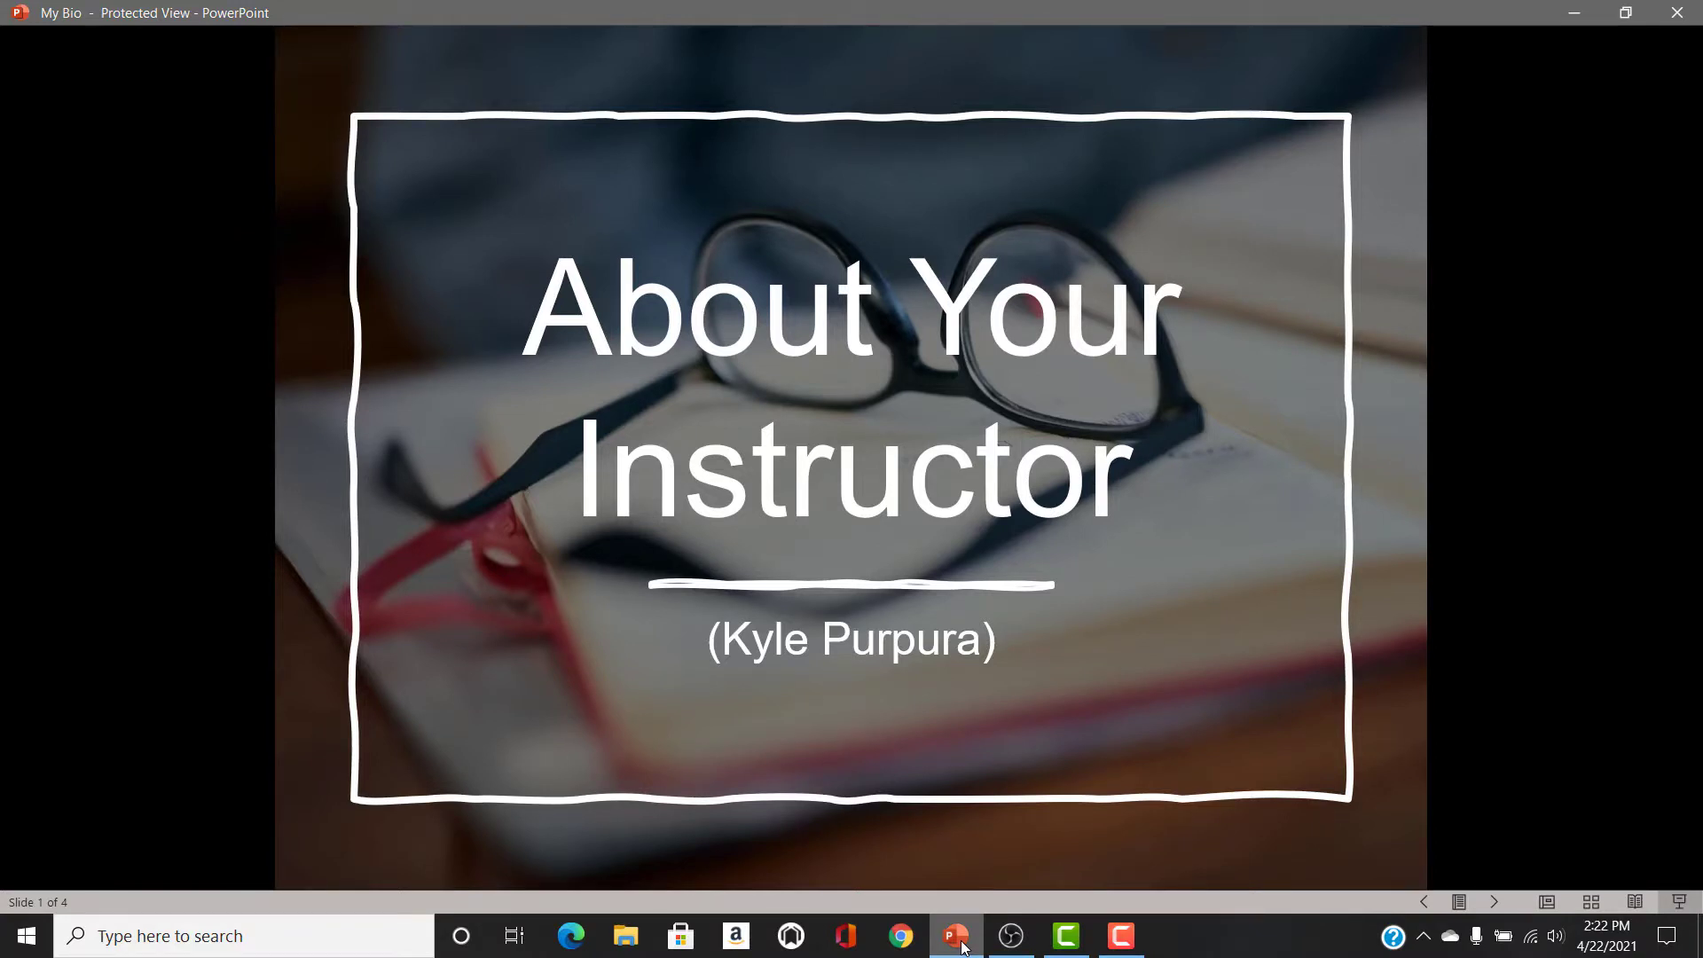
pyautogui.click(1015, 949)
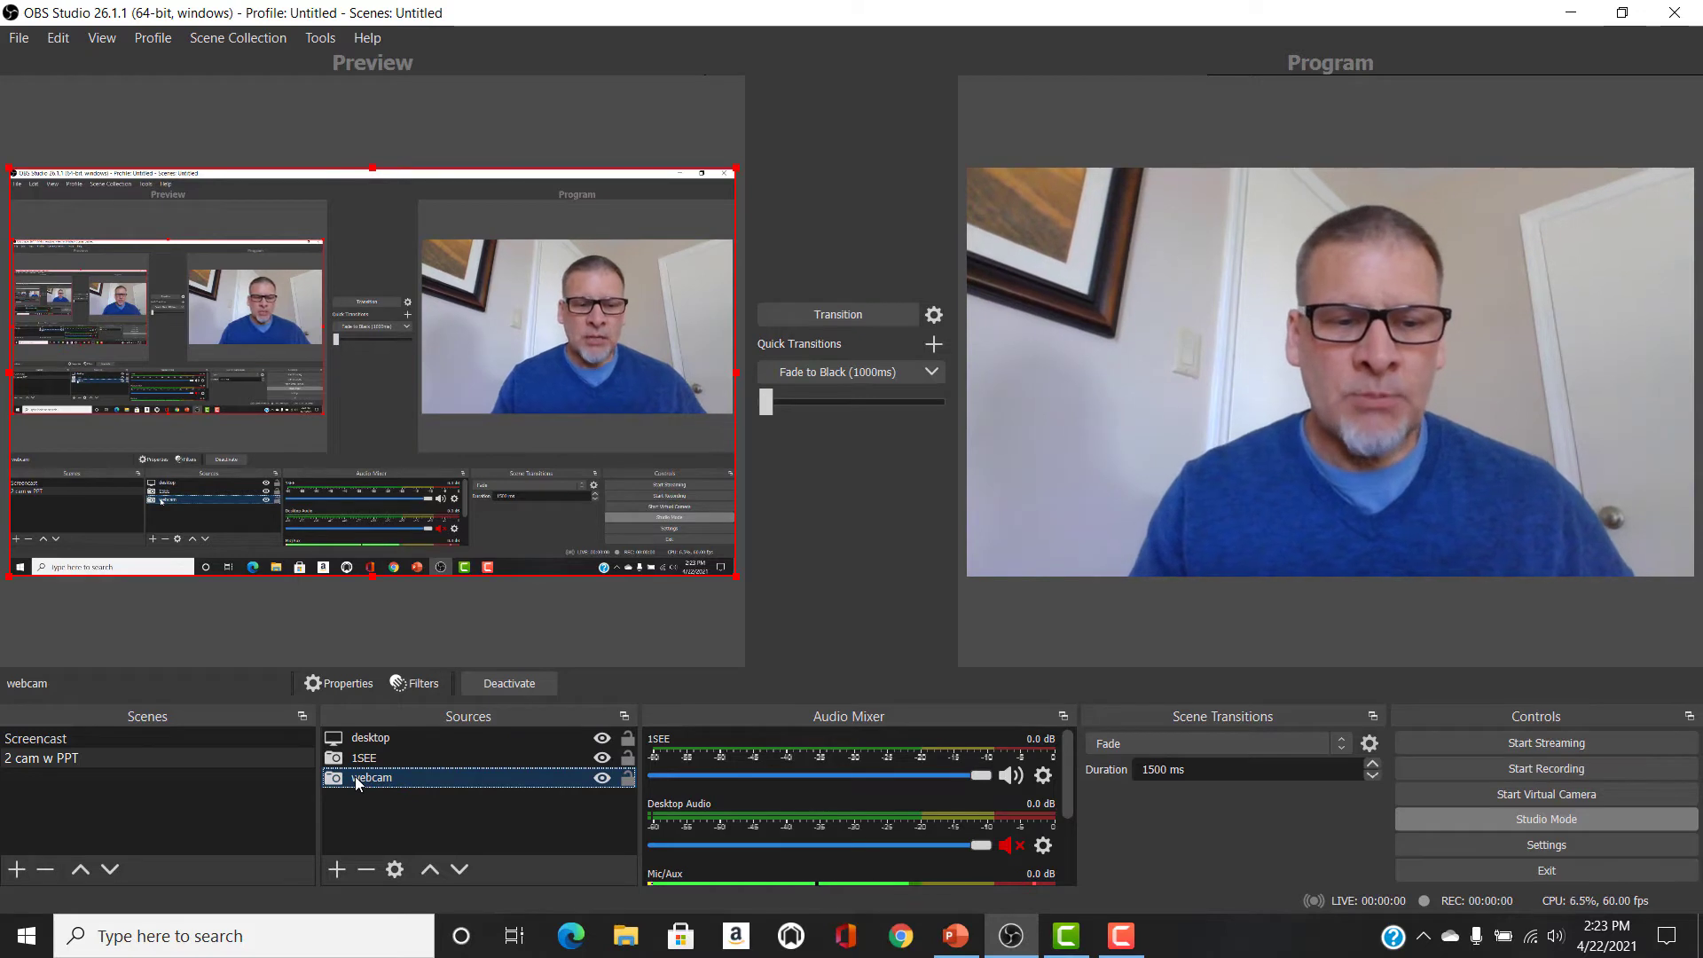
# Hide the desktop and 1SEE sources, and shrink the webcam picture to about a third of its size in the canvas's lower-right corner.
pyautogui.click(602, 740)
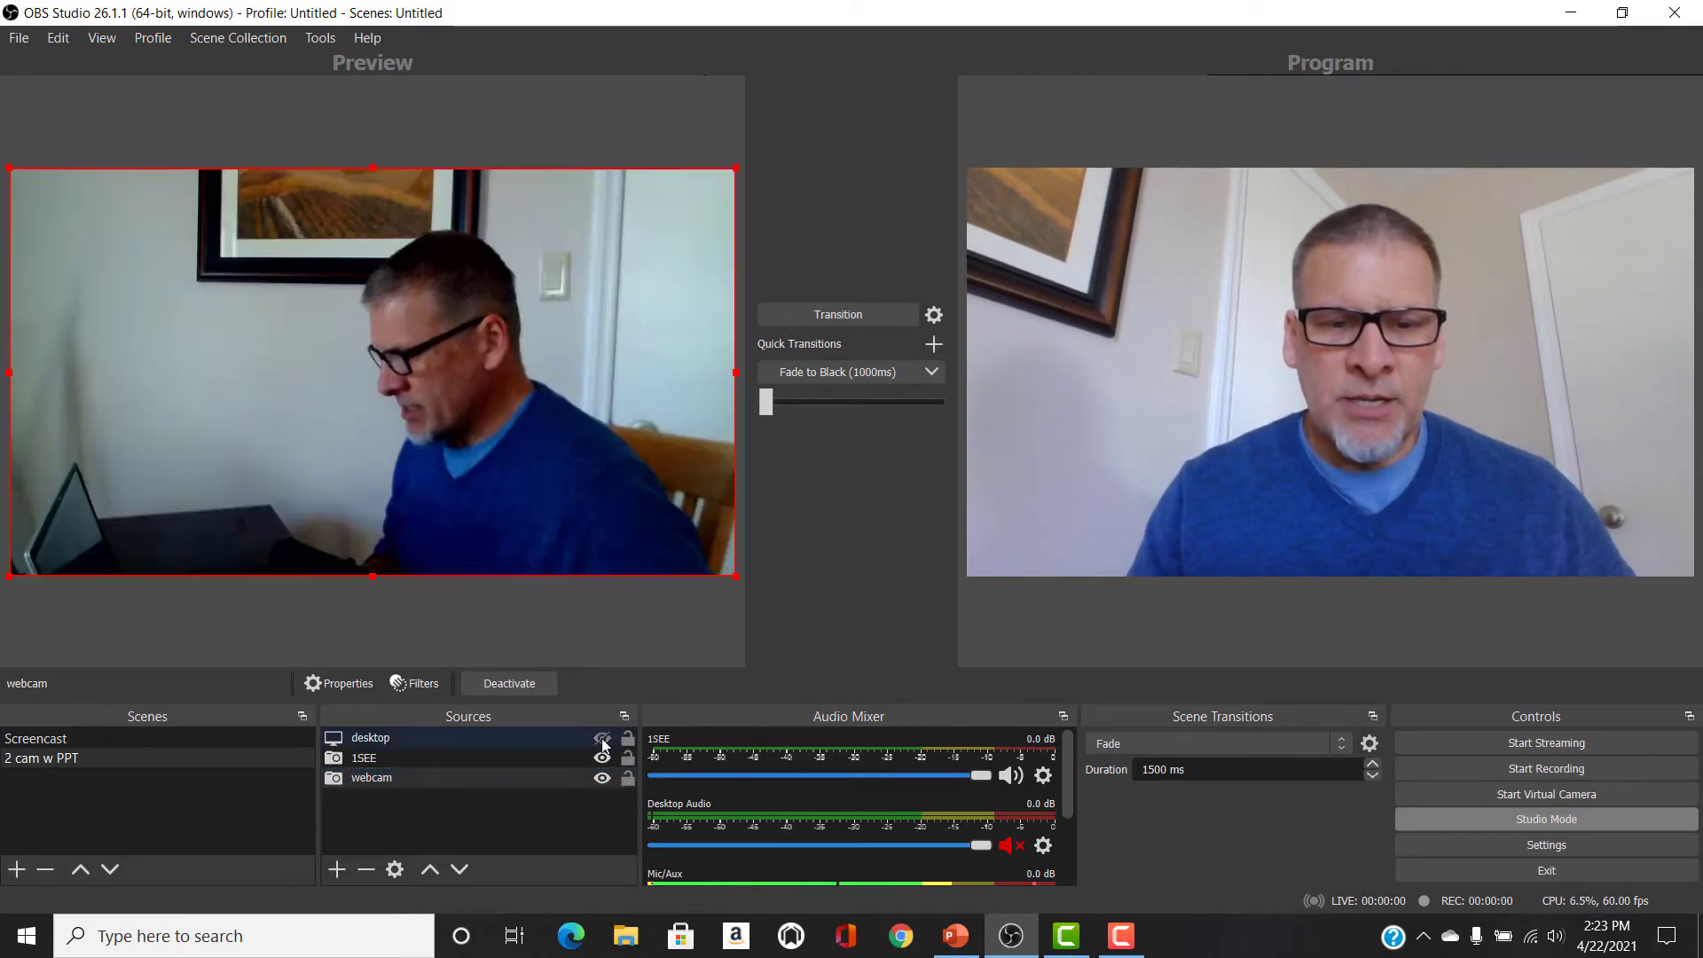
pyautogui.click(601, 760)
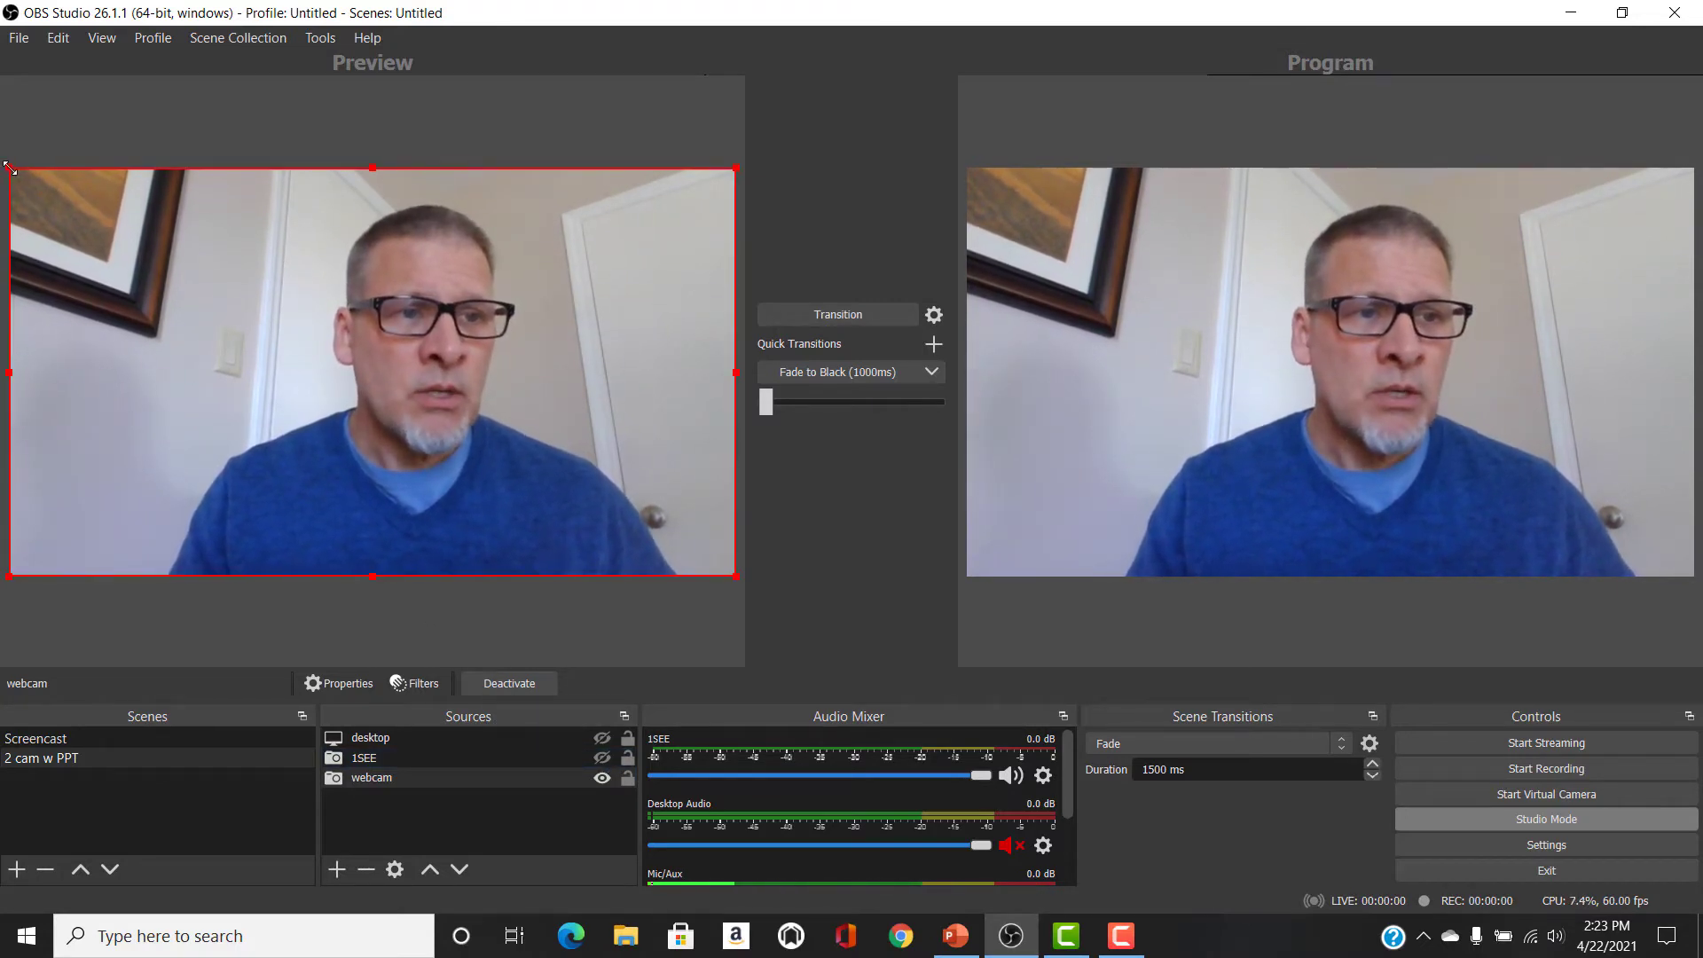
pyautogui.moveTo(9, 167); pyautogui.dragTo(637, 444)
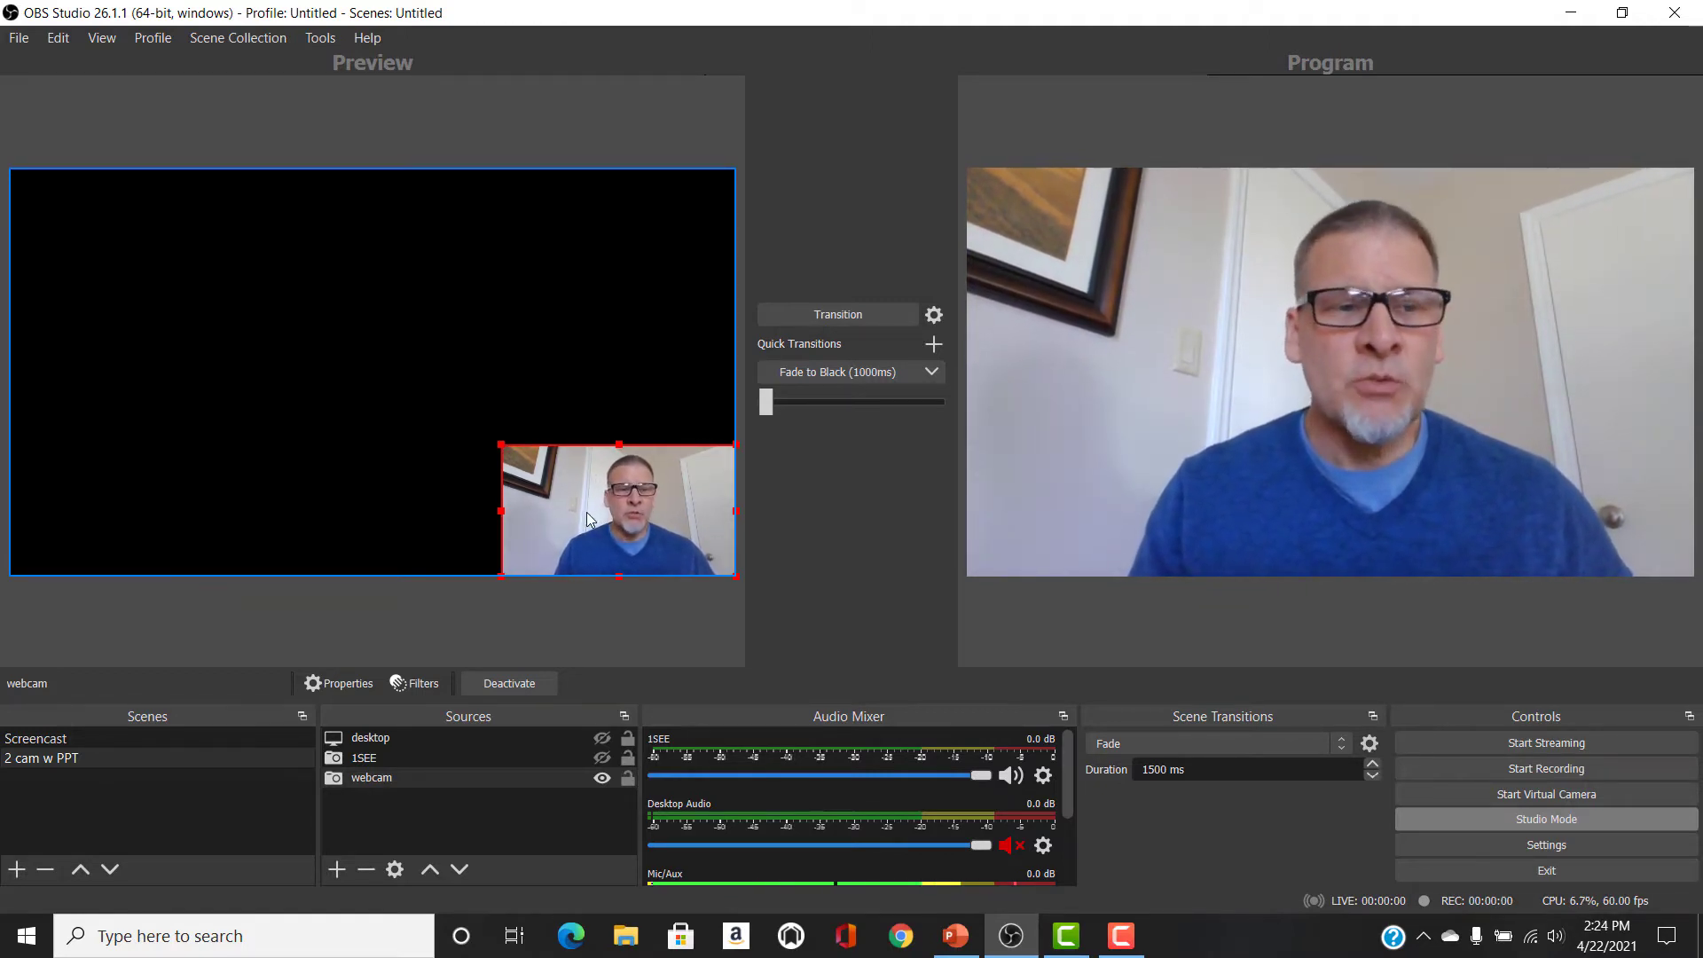
# Move the small webcam picture to the canvas's left edge, about halfway up, and make the desktop and 1SEE sources visible again.
pyautogui.rightClick(310, 429)
pyautogui.click(621, 493)
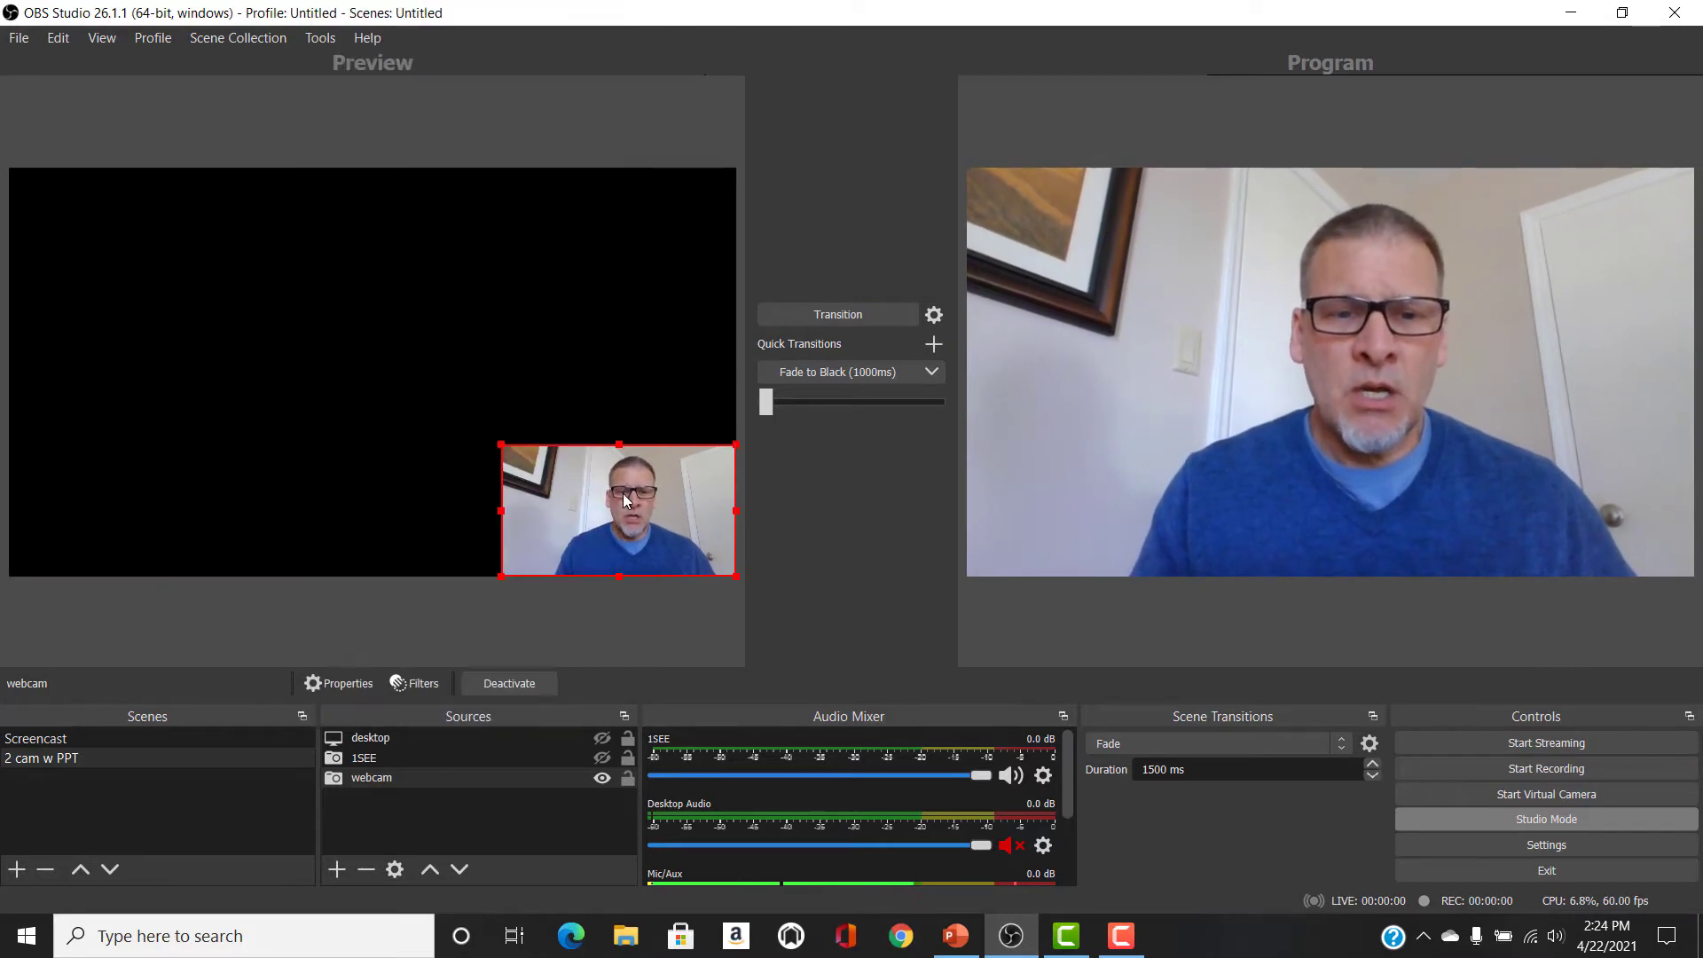
pyautogui.click(452, 443)
pyautogui.moveTo(452, 443); pyautogui.dragTo(46, 369)
pyautogui.click(532, 500)
pyautogui.click(532, 500)
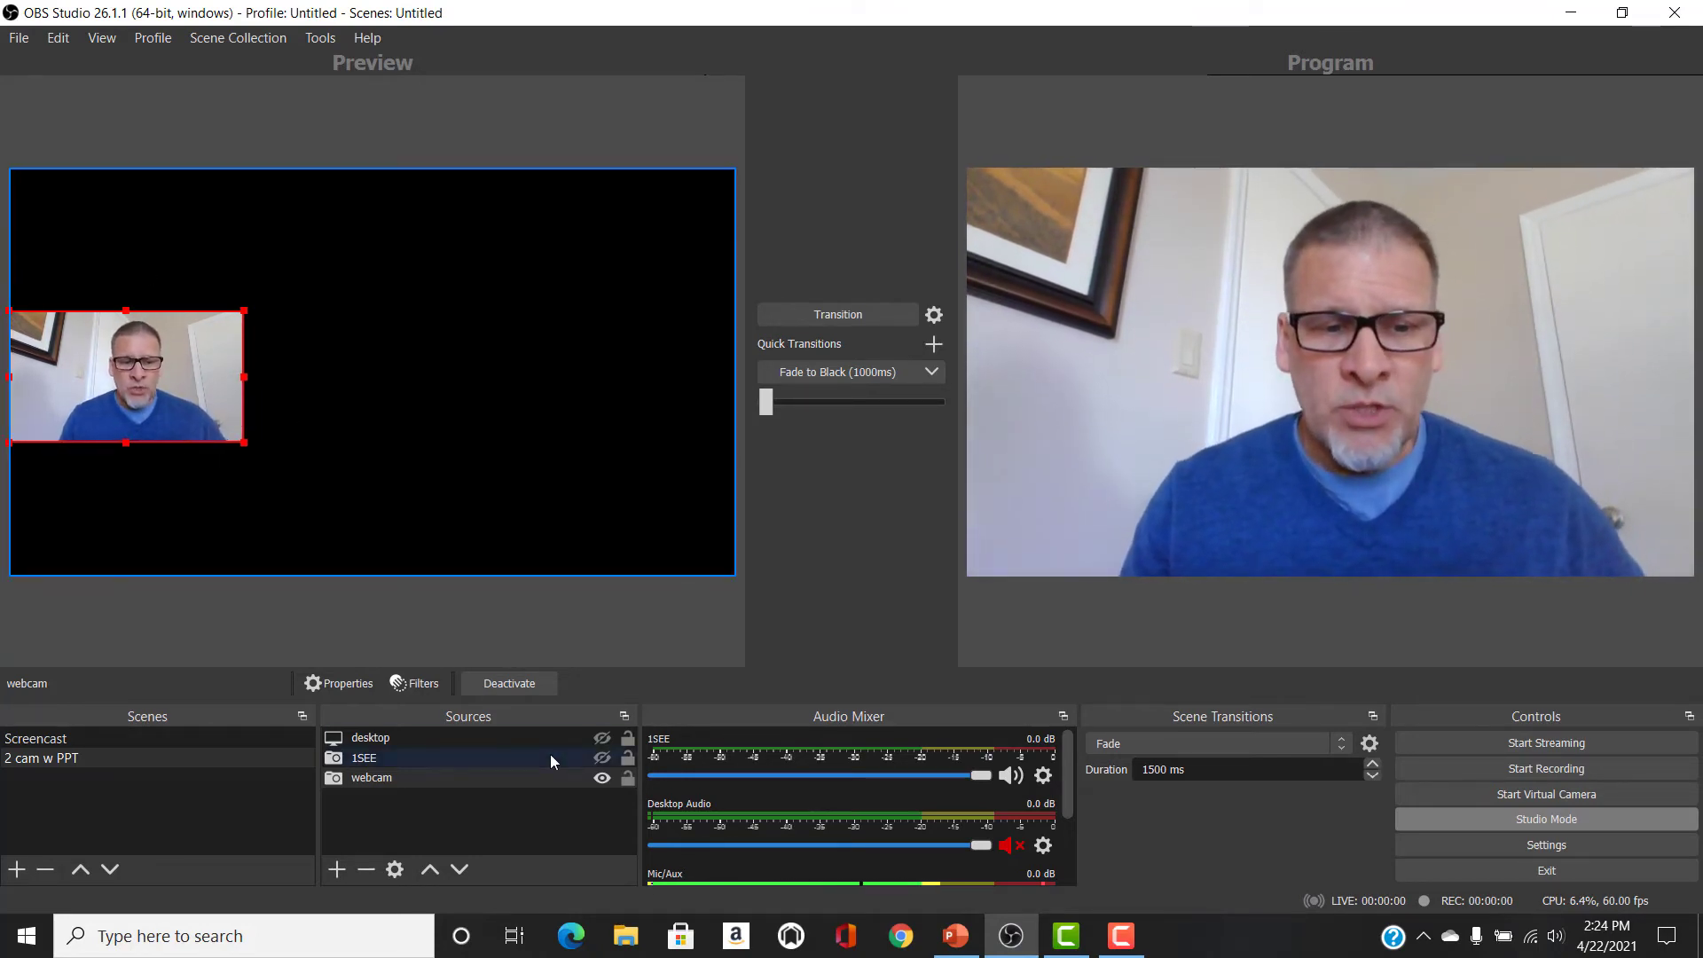
pyautogui.click(601, 738)
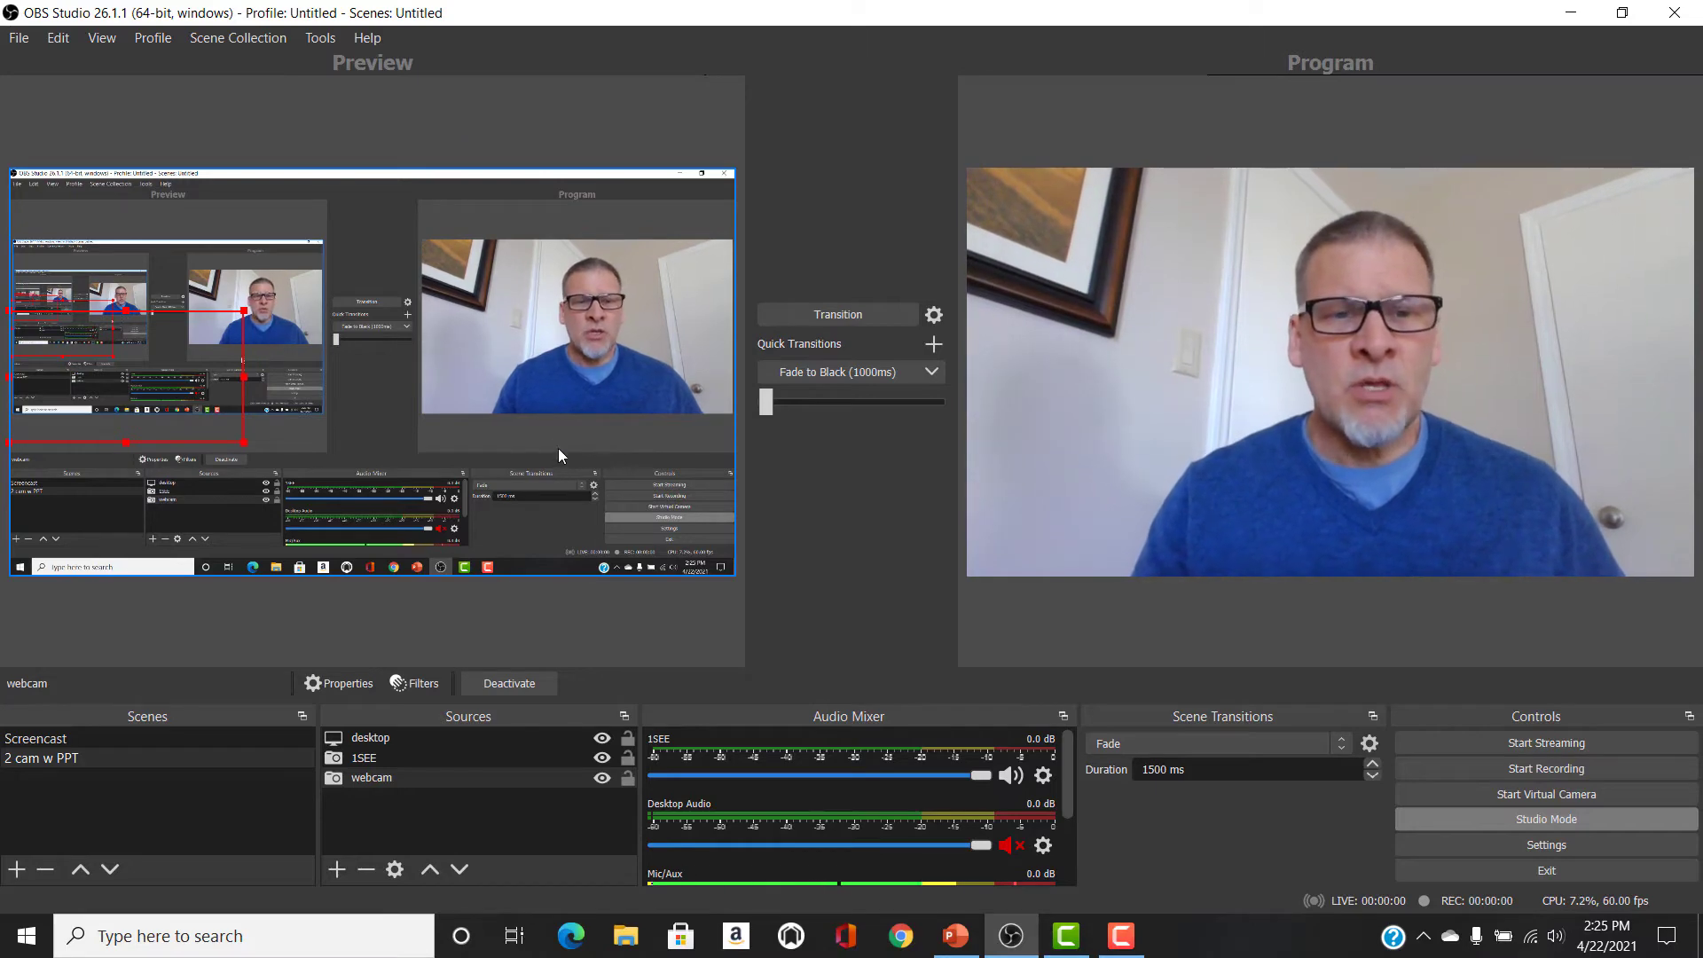
pyautogui.rightClick(605, 451)
pyautogui.moveTo(648, 435)
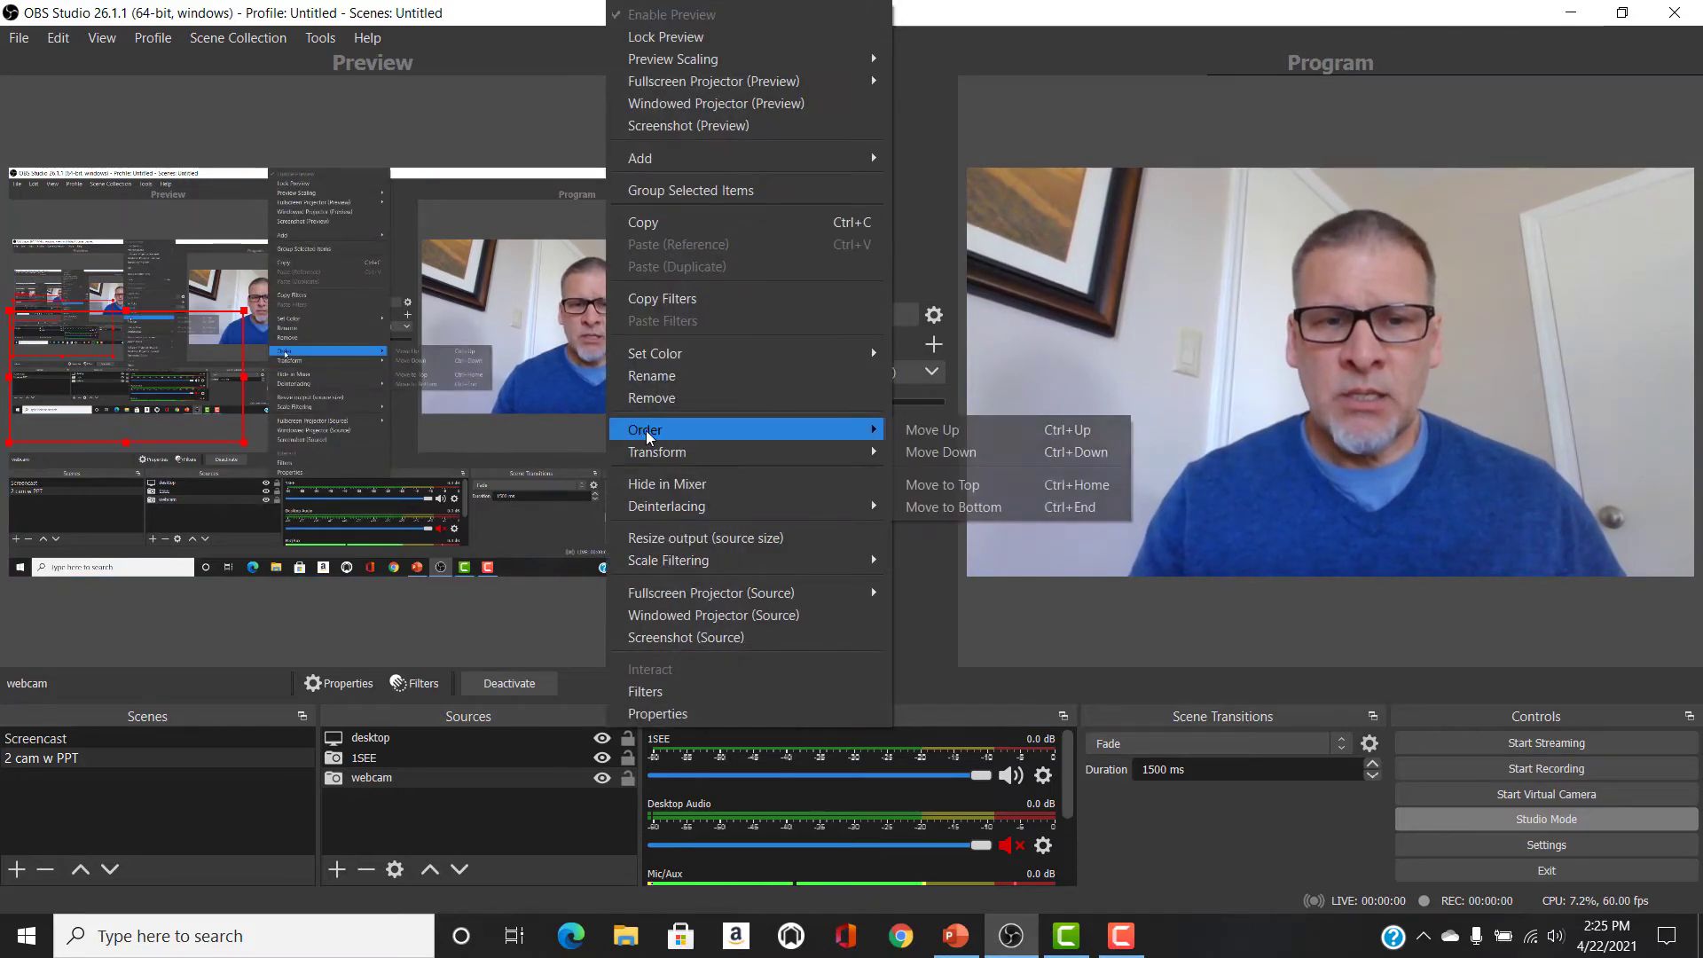
pyautogui.rightClick(535, 476)
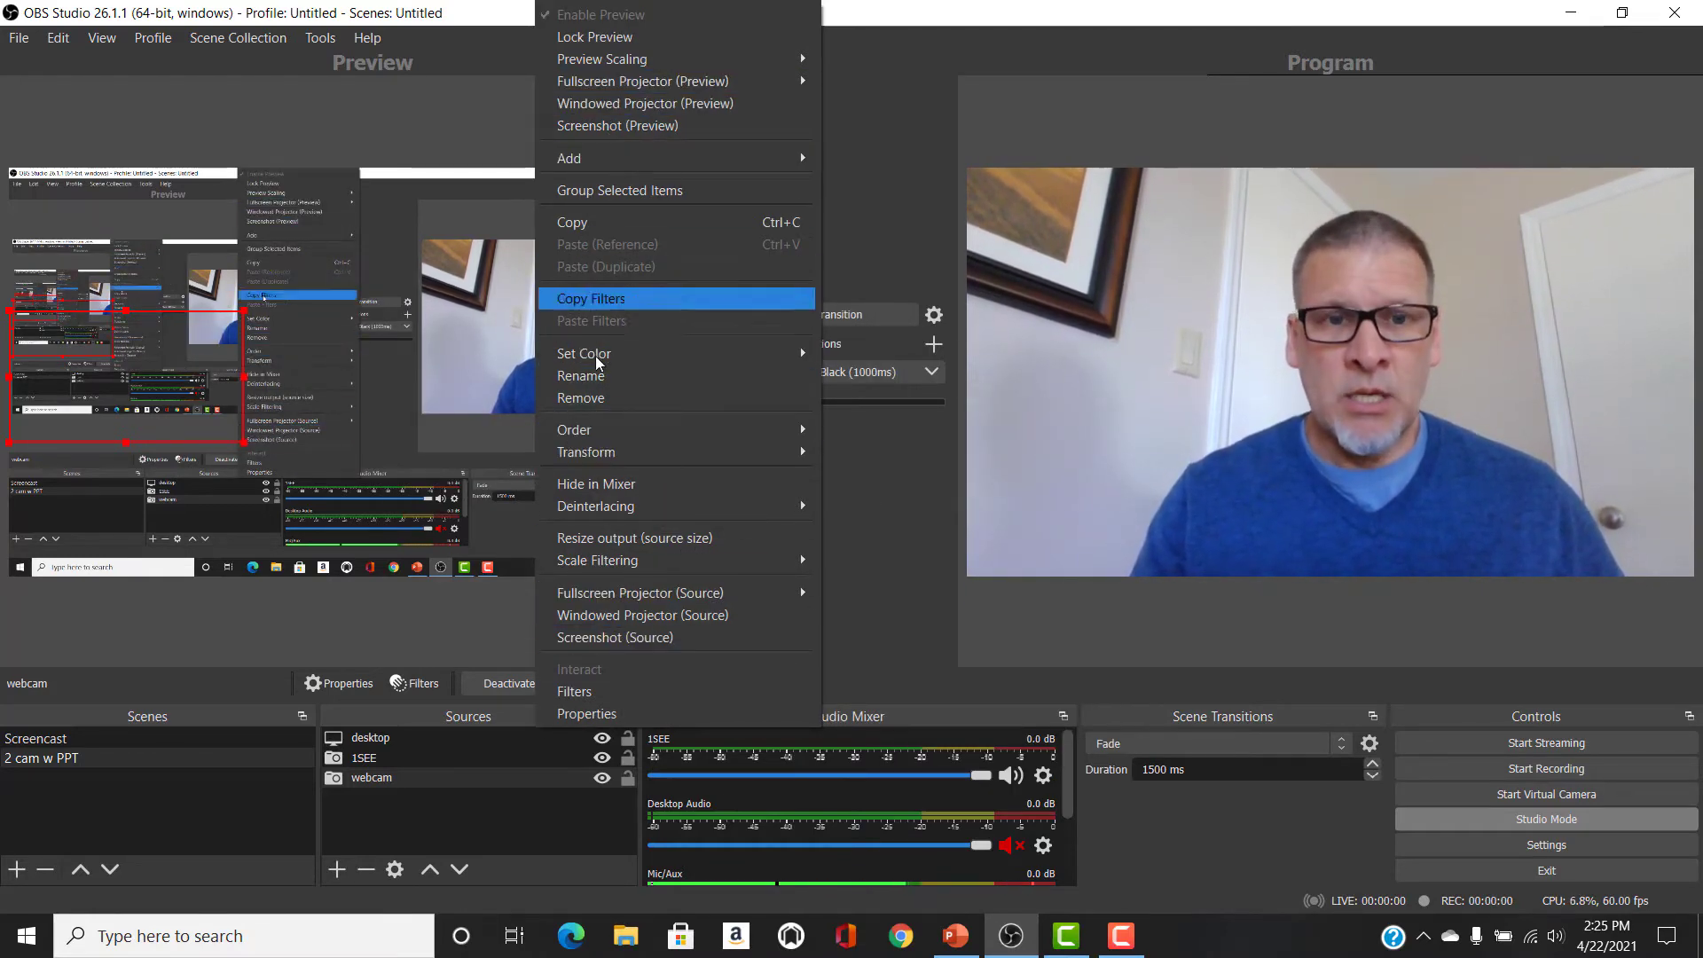
pyautogui.moveTo(597, 436)
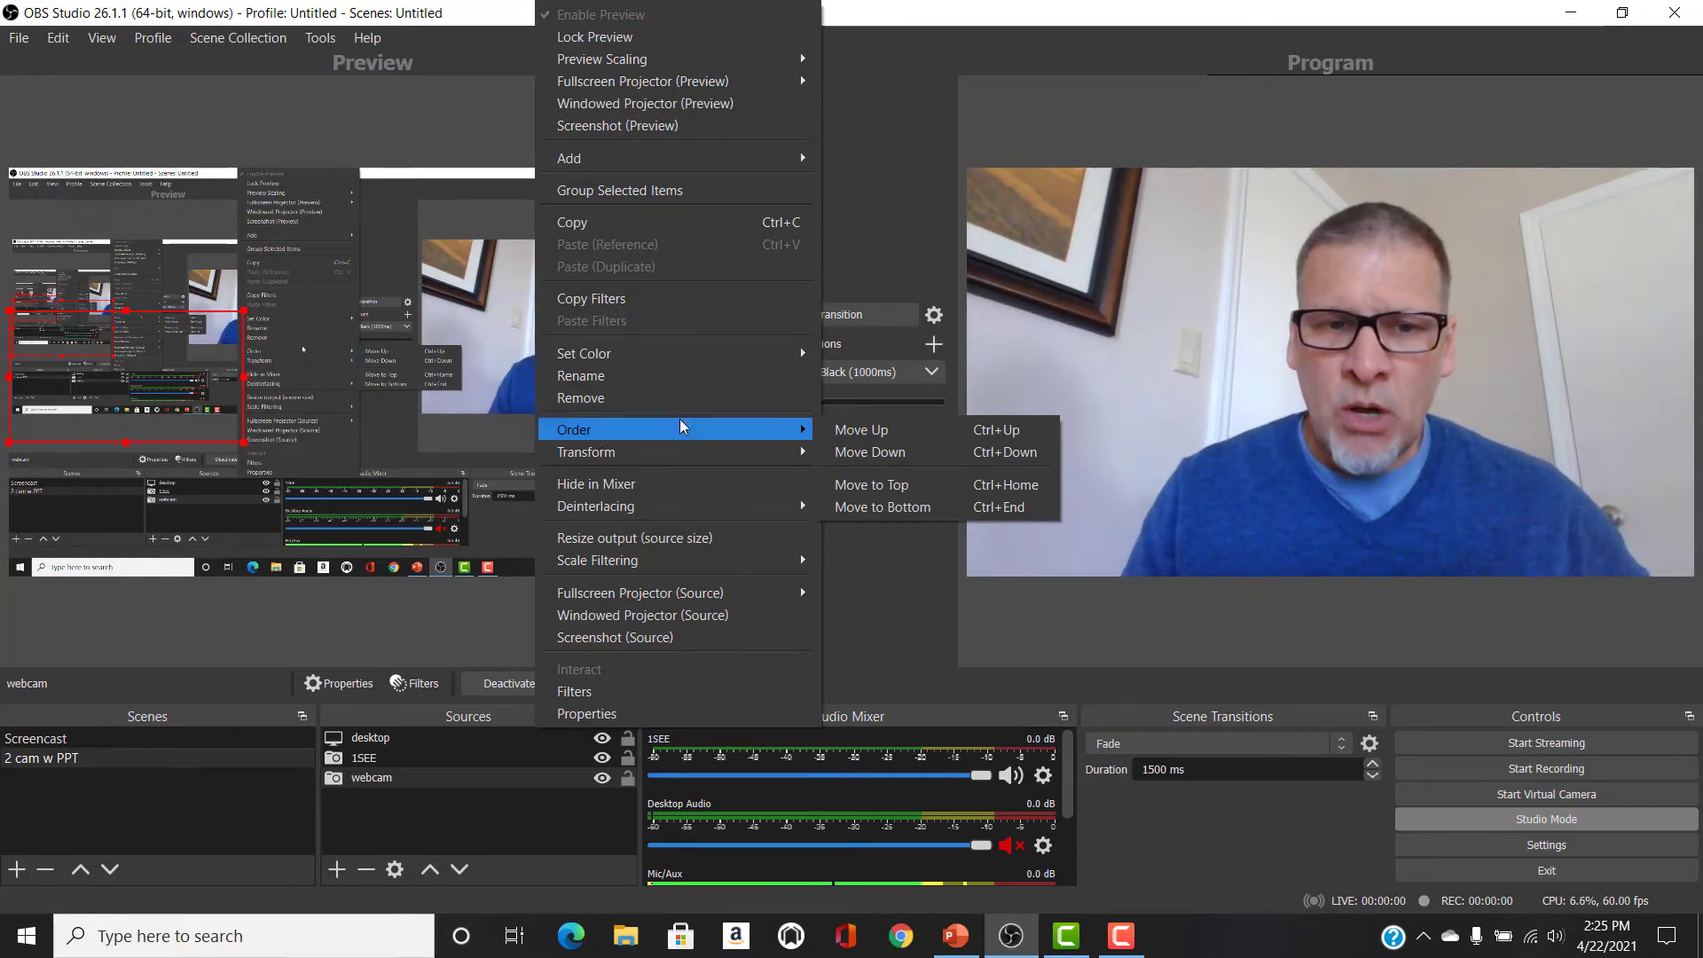
pyautogui.click(415, 390)
# Send the desktop source to the bottom of the source order, and hide the 1SEE source.
pyautogui.click(415, 391)
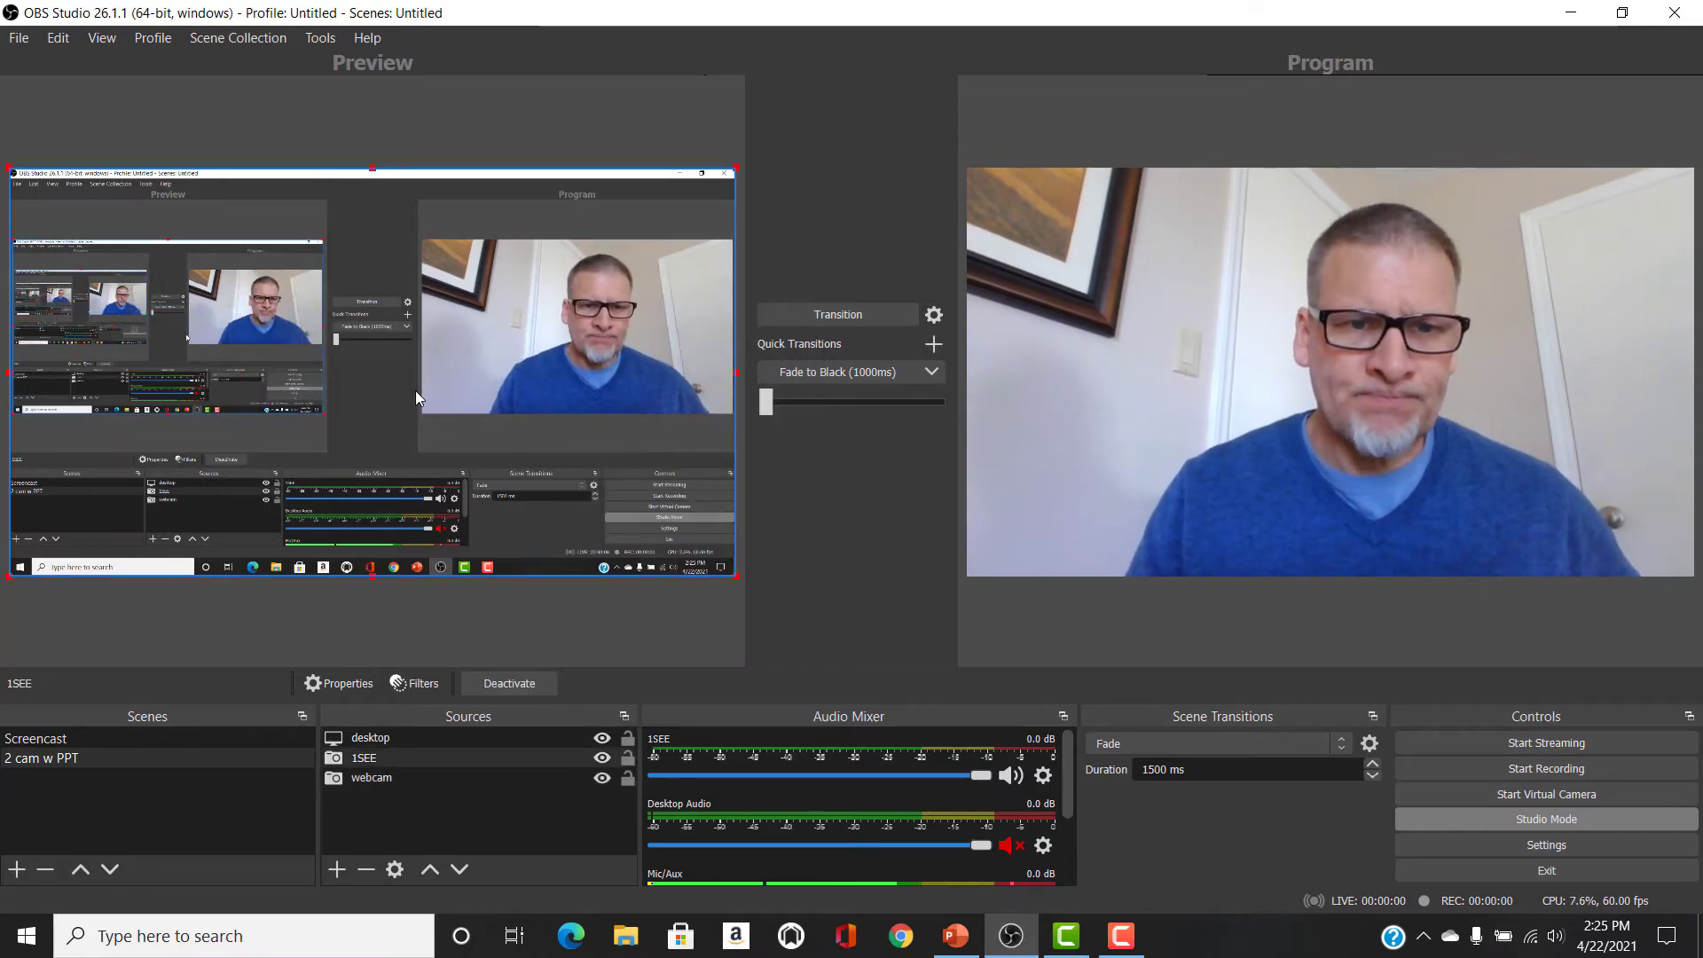
pyautogui.rightClick(415, 390)
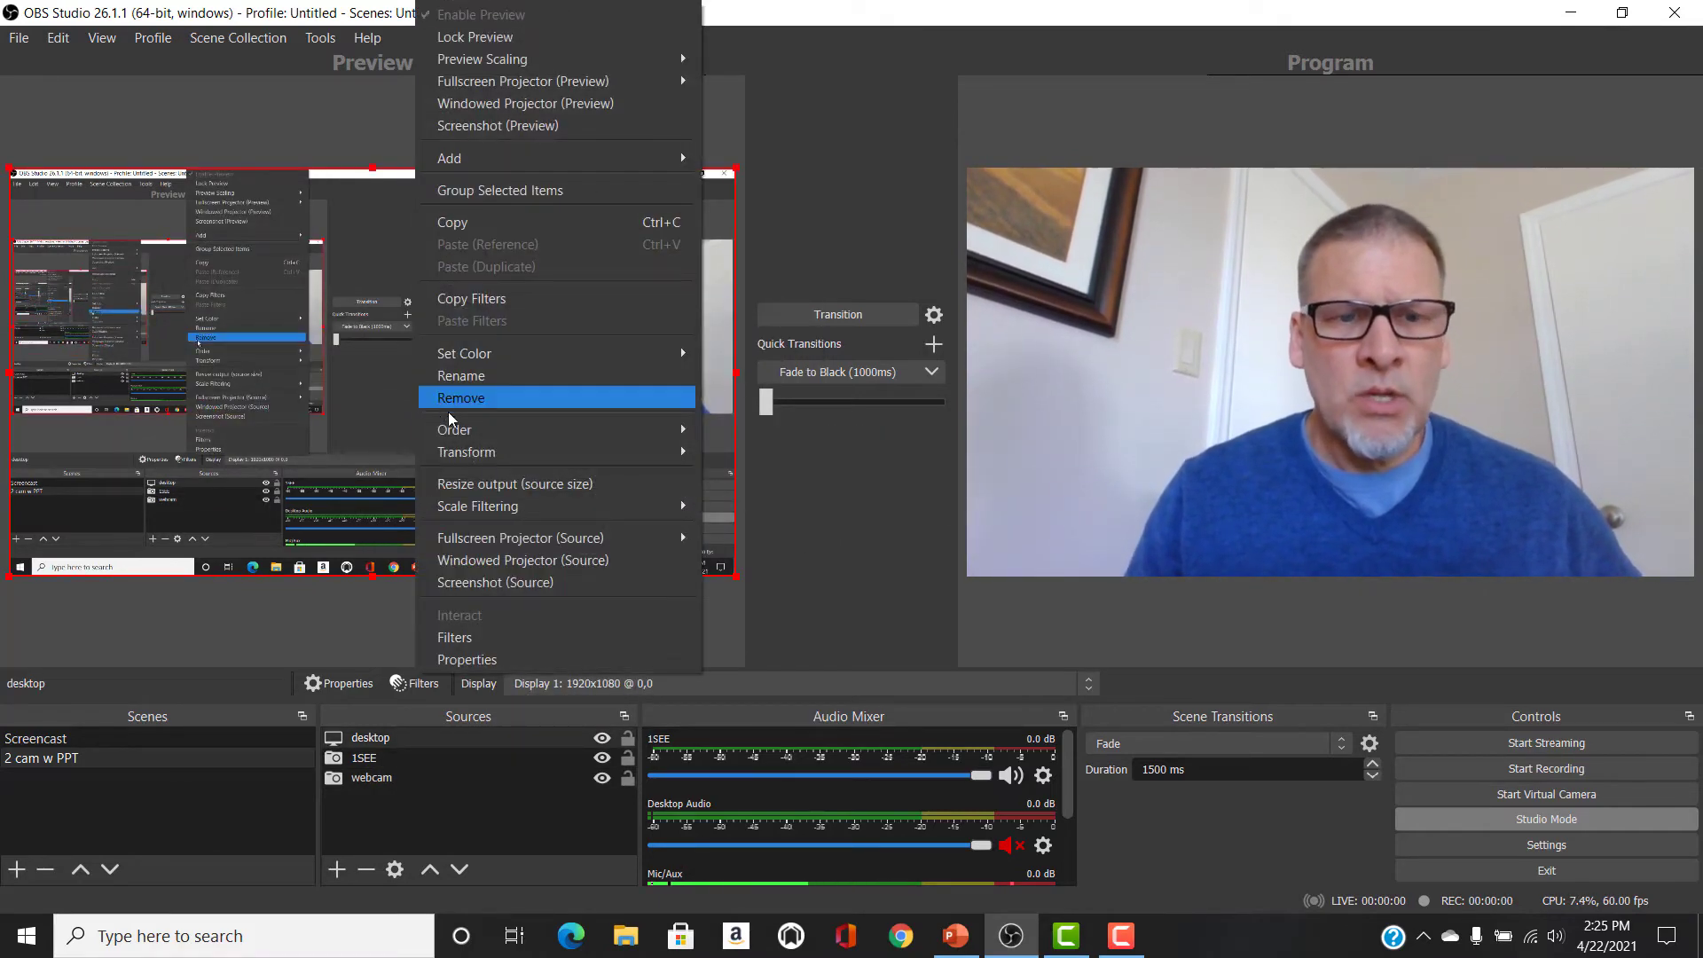
pyautogui.moveTo(692, 429)
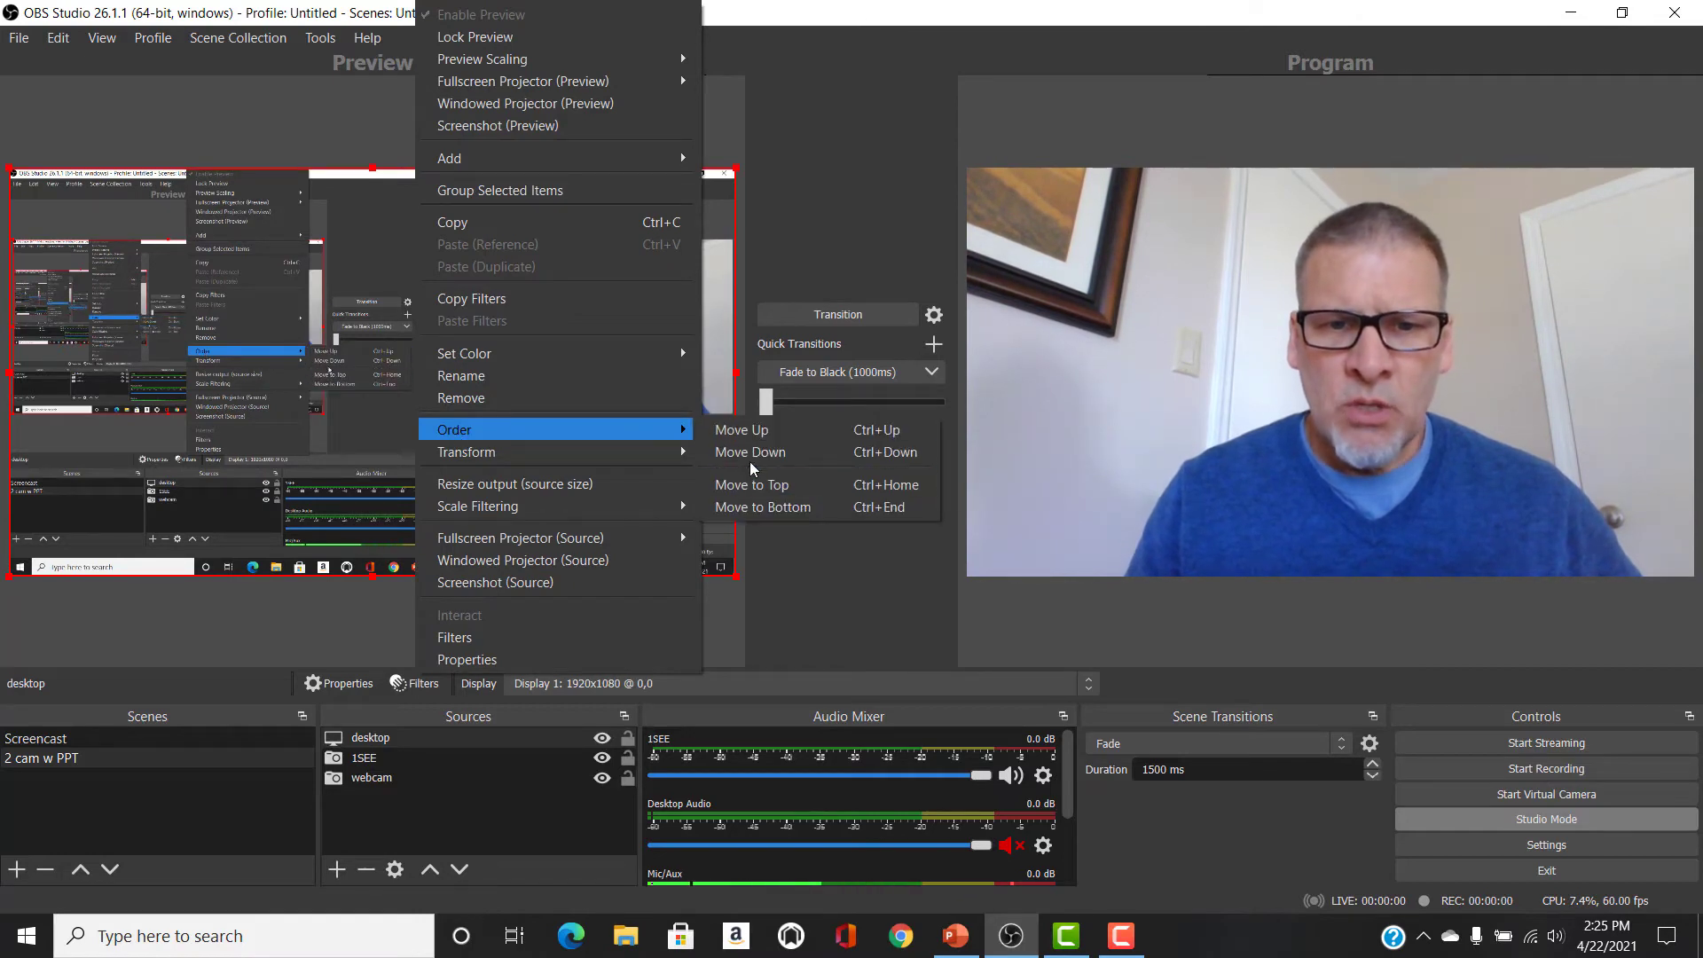
pyautogui.click(754, 508)
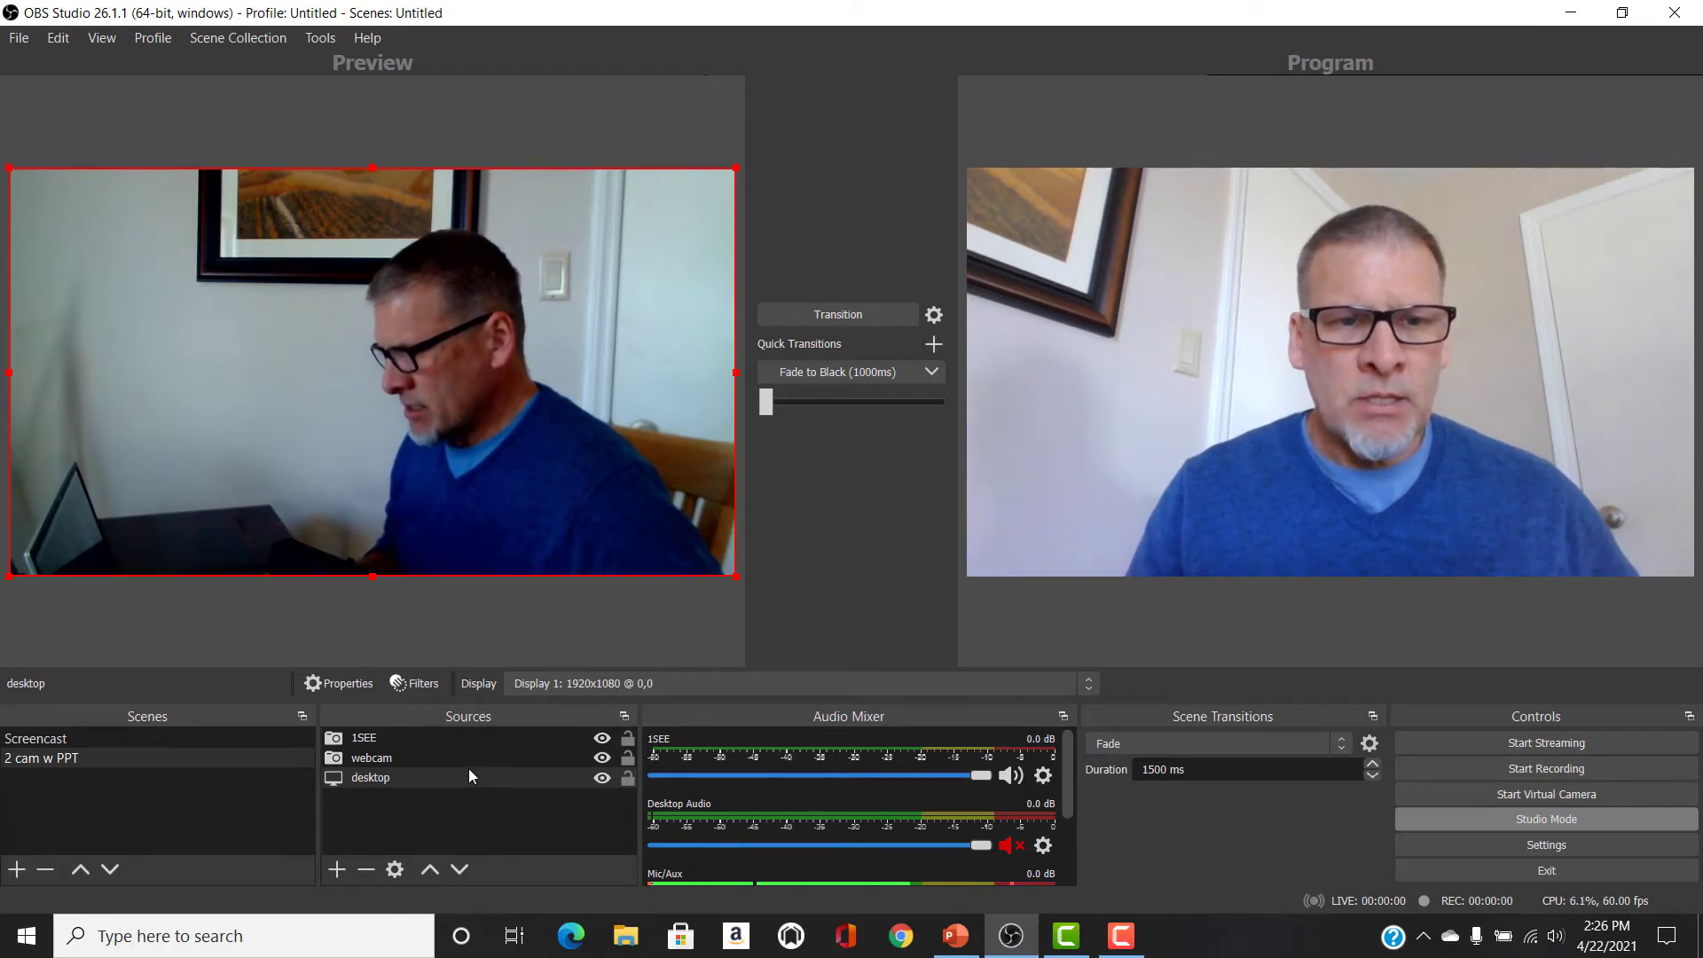
pyautogui.click(602, 739)
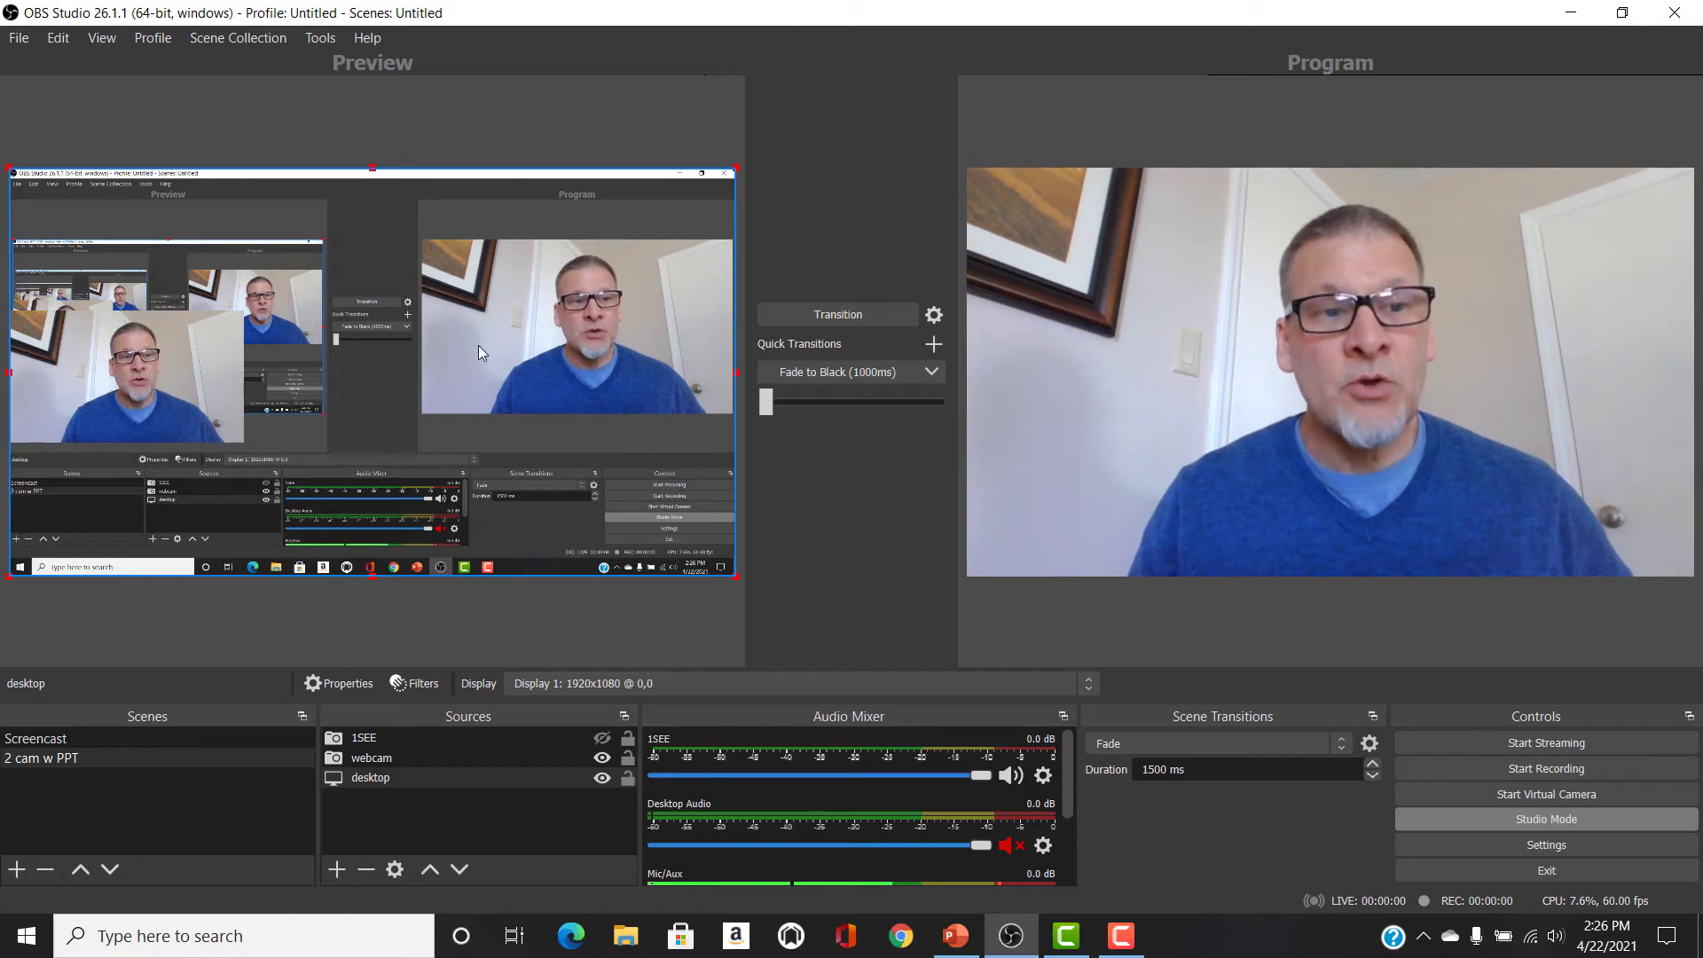
# Move the webcam source up one place in the source order, and transition the desktop with the small webcam overlay to the program output.
pyautogui.click(186, 391)
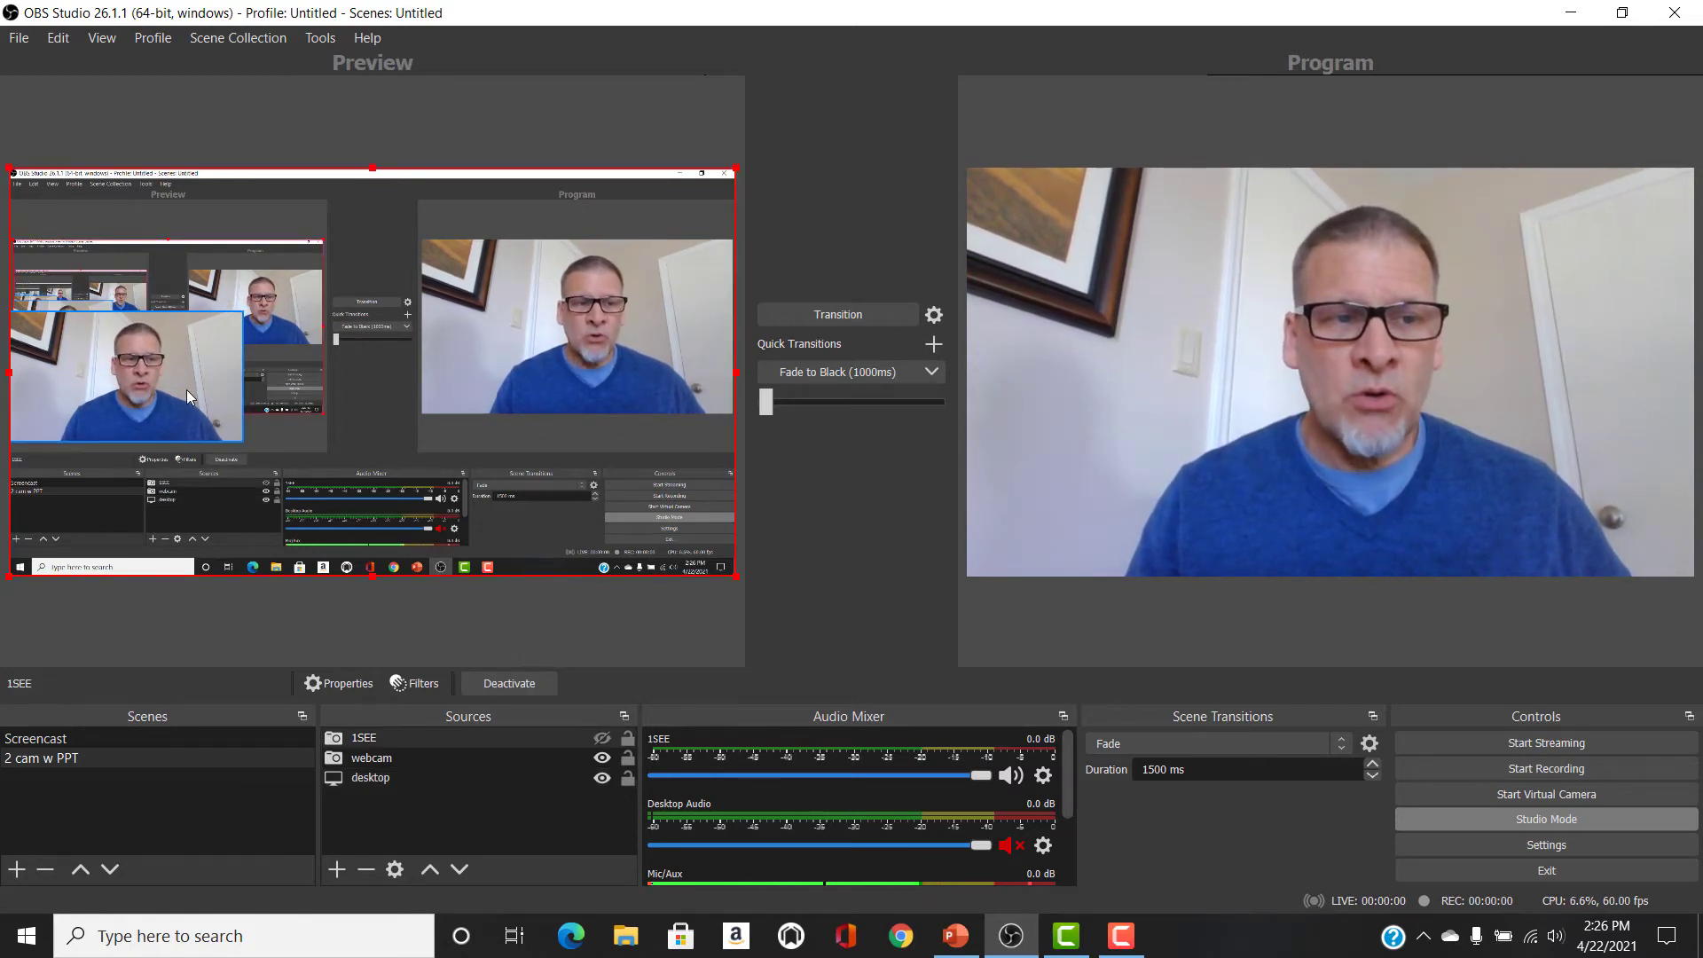
pyautogui.click(187, 391)
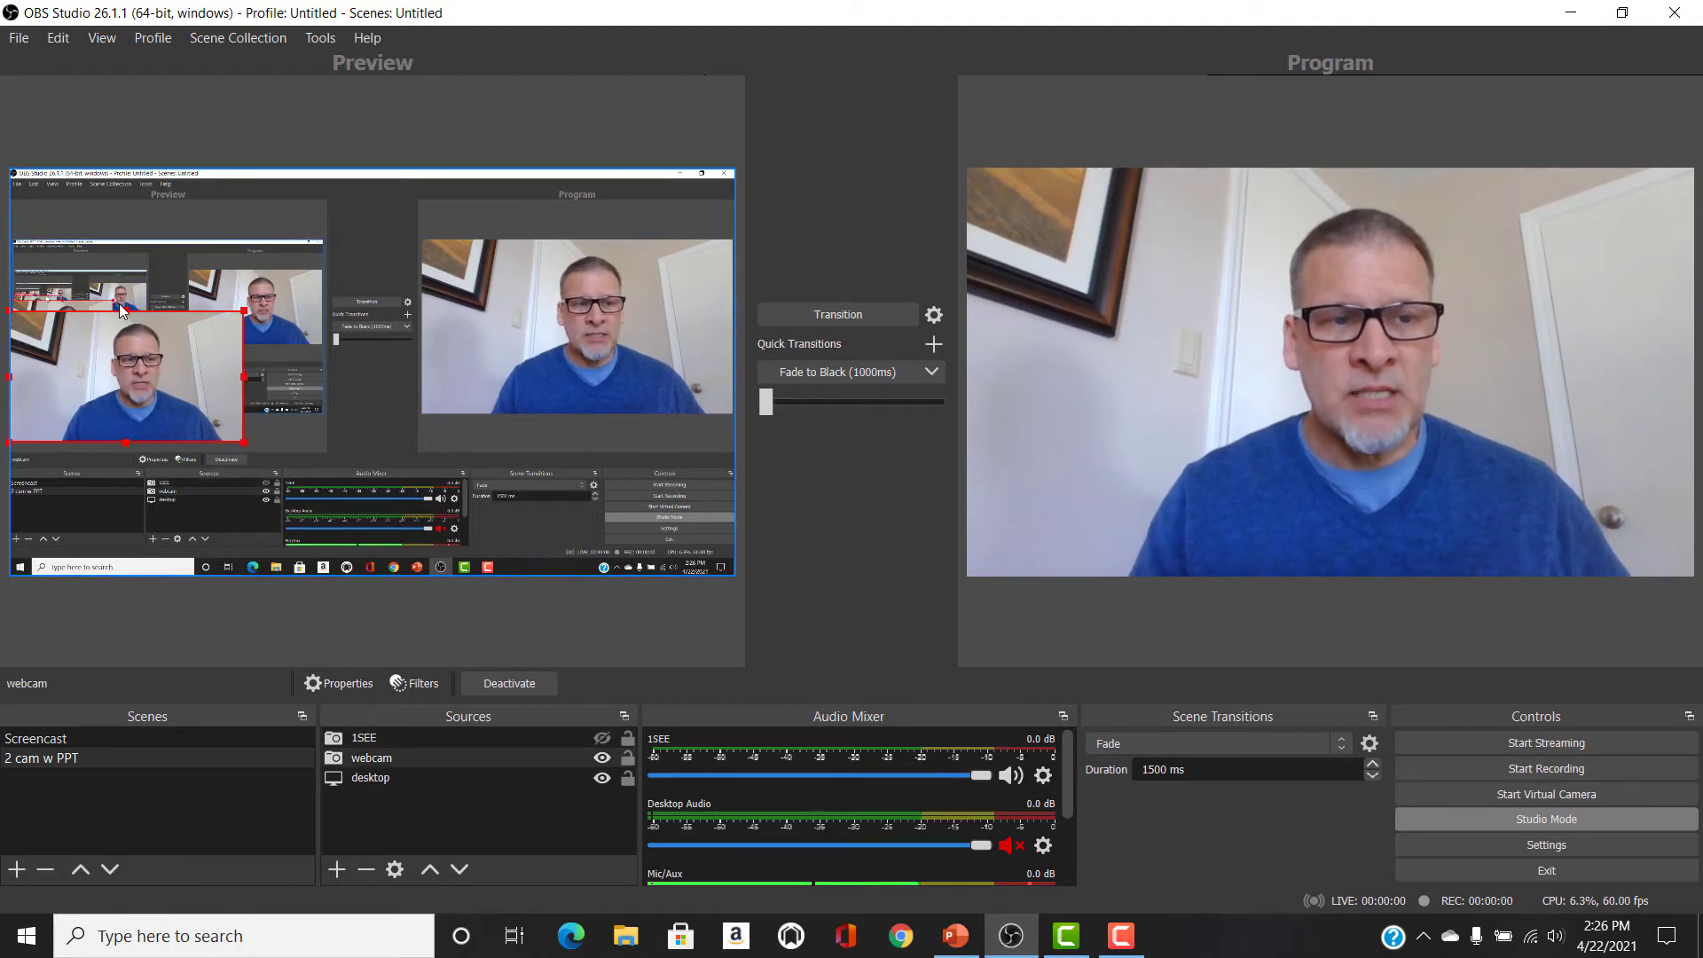
pyautogui.rightClick(94, 401)
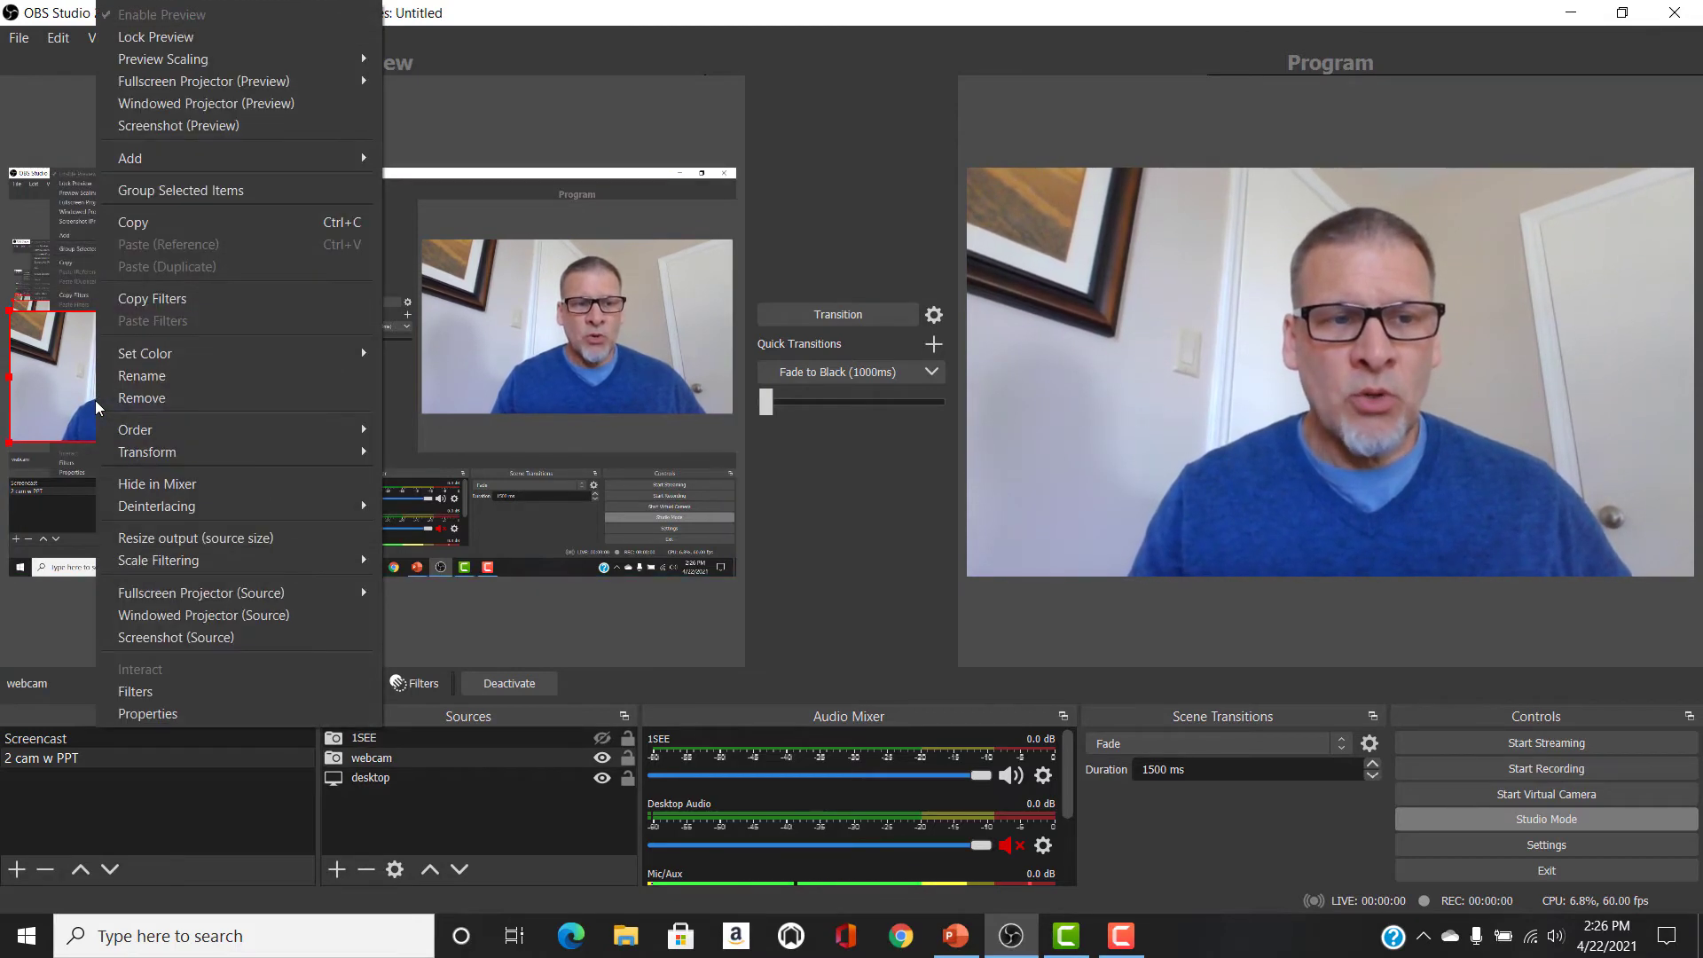
pyautogui.moveTo(156, 438)
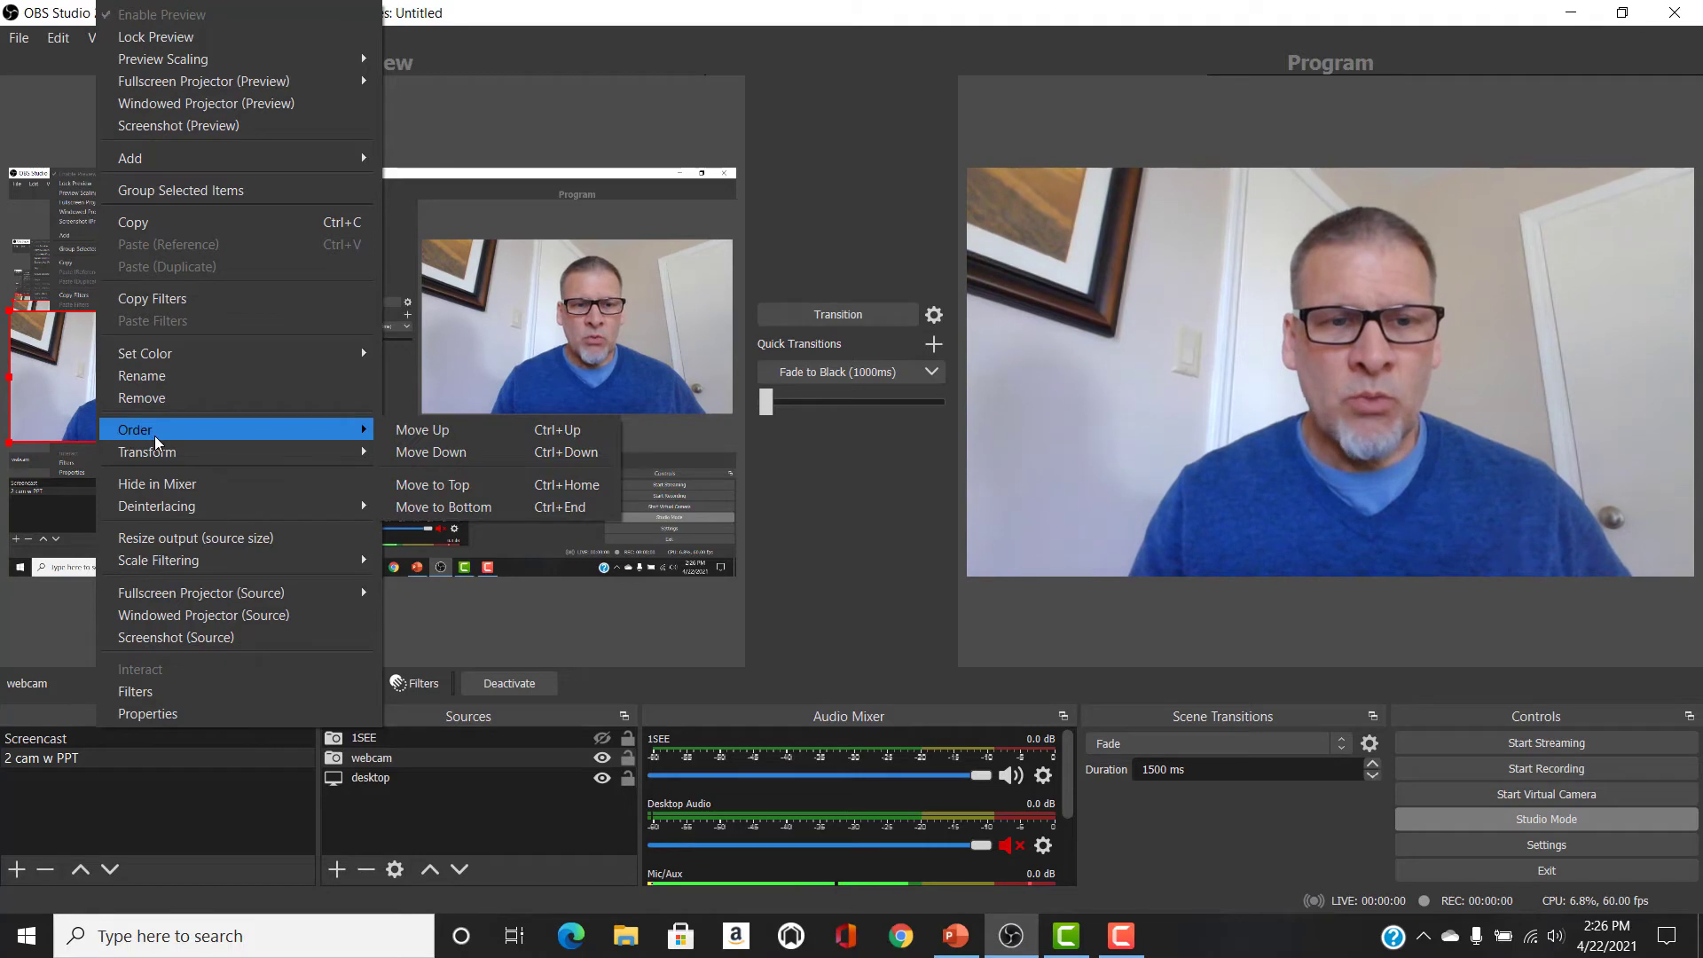
pyautogui.click(432, 432)
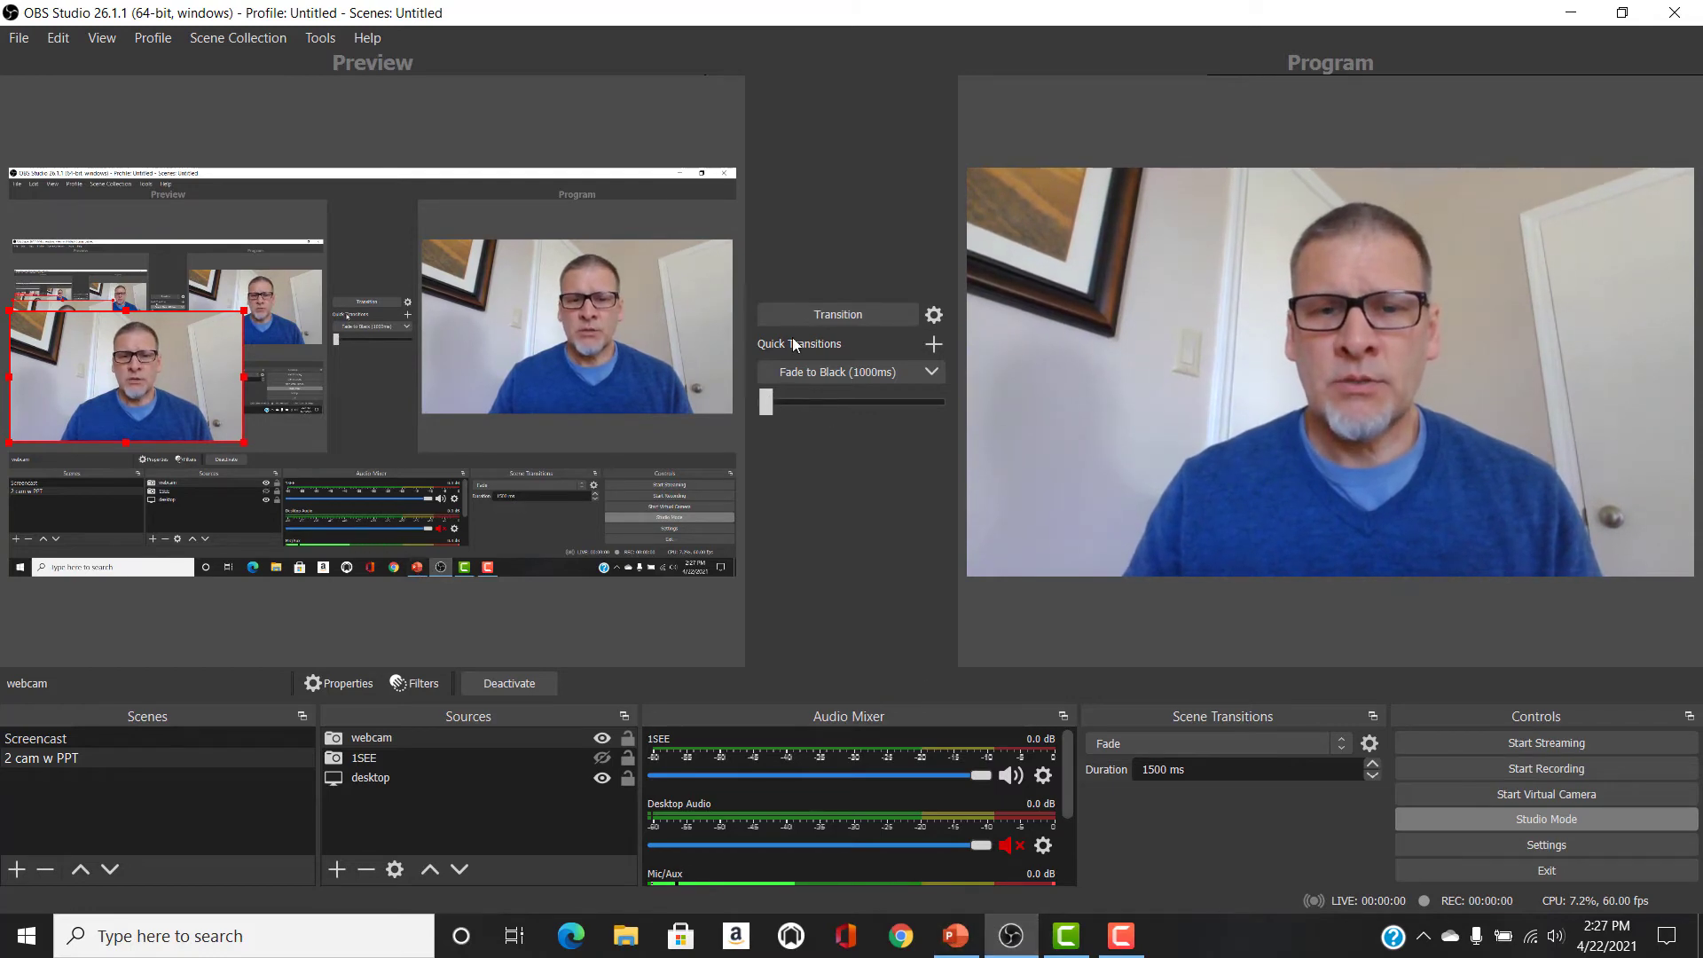
pyautogui.click(821, 316)
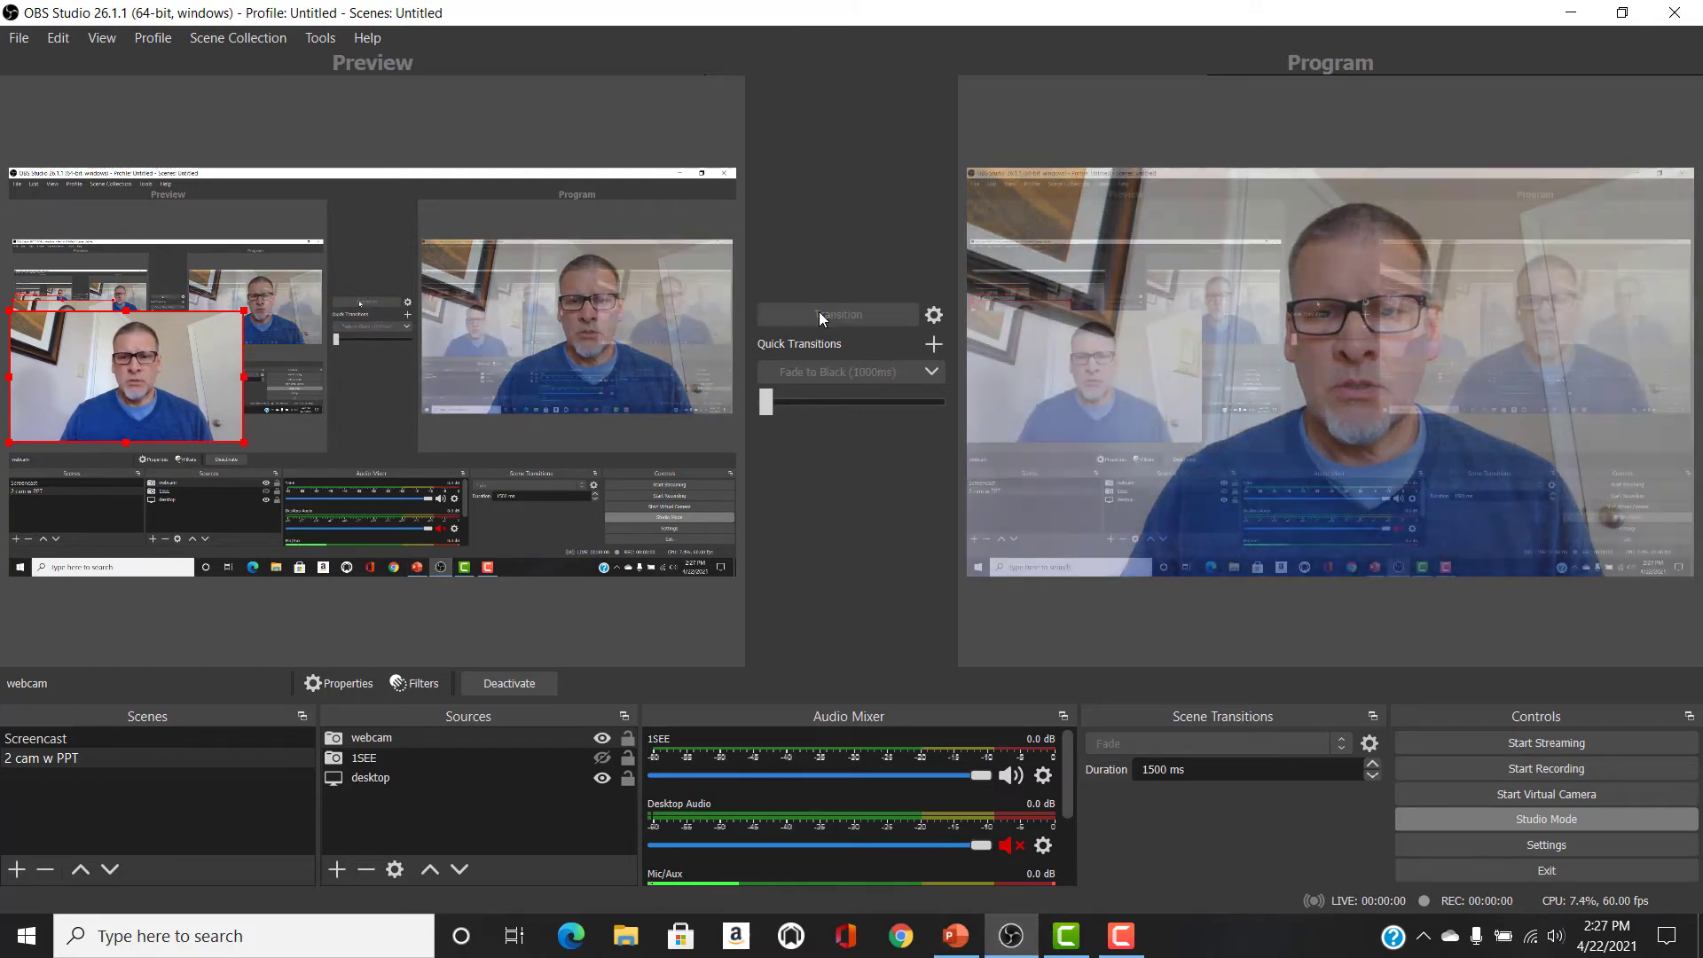
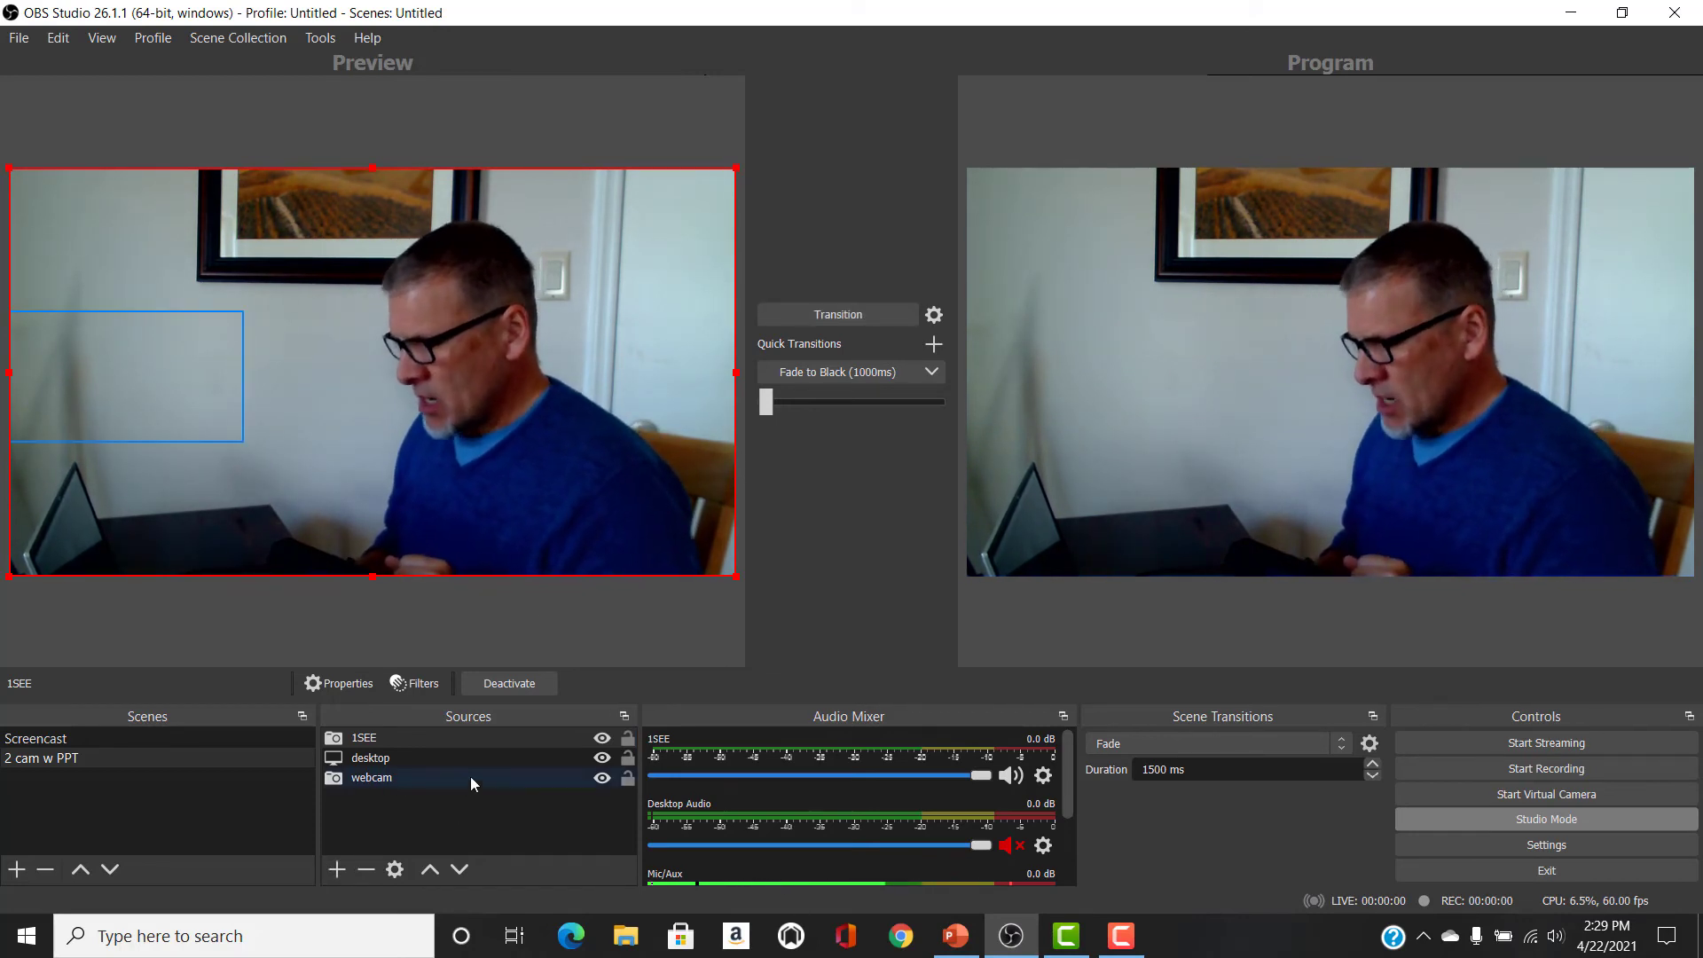
# Exit the finished My Bio slideshow in PowerPoint, restart it from the first slide, and switch back to OBS Studio.
pyautogui.click(966, 938)
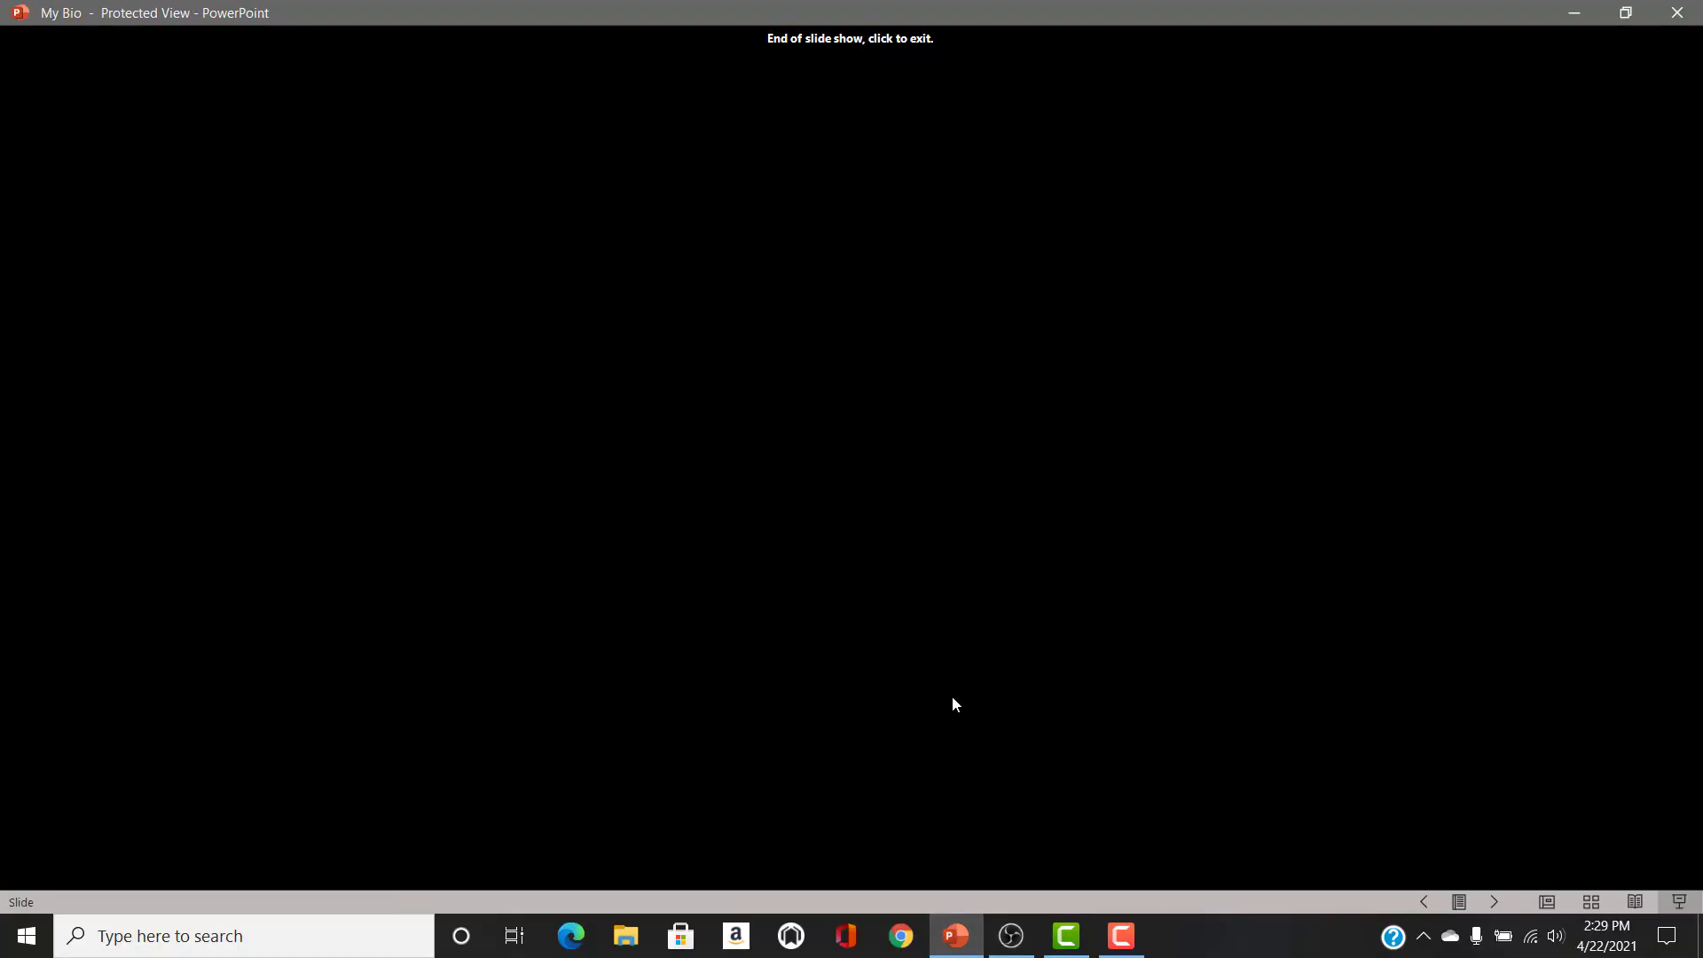
pyautogui.click(940, 591)
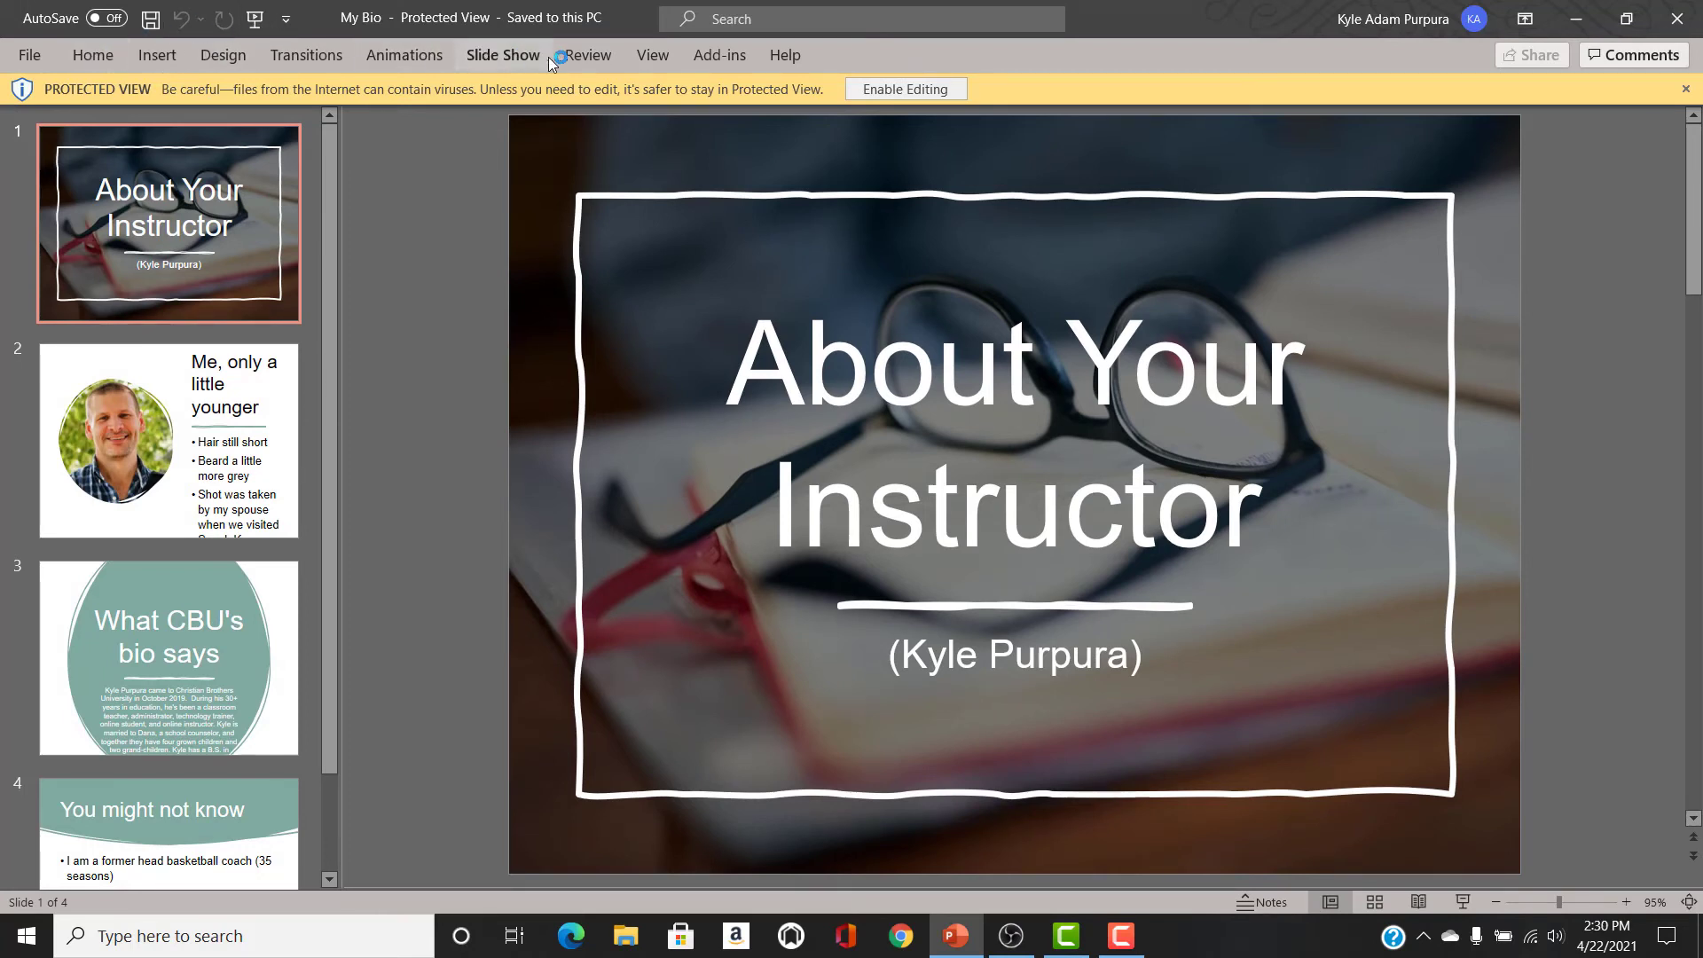
pyautogui.click(652, 56)
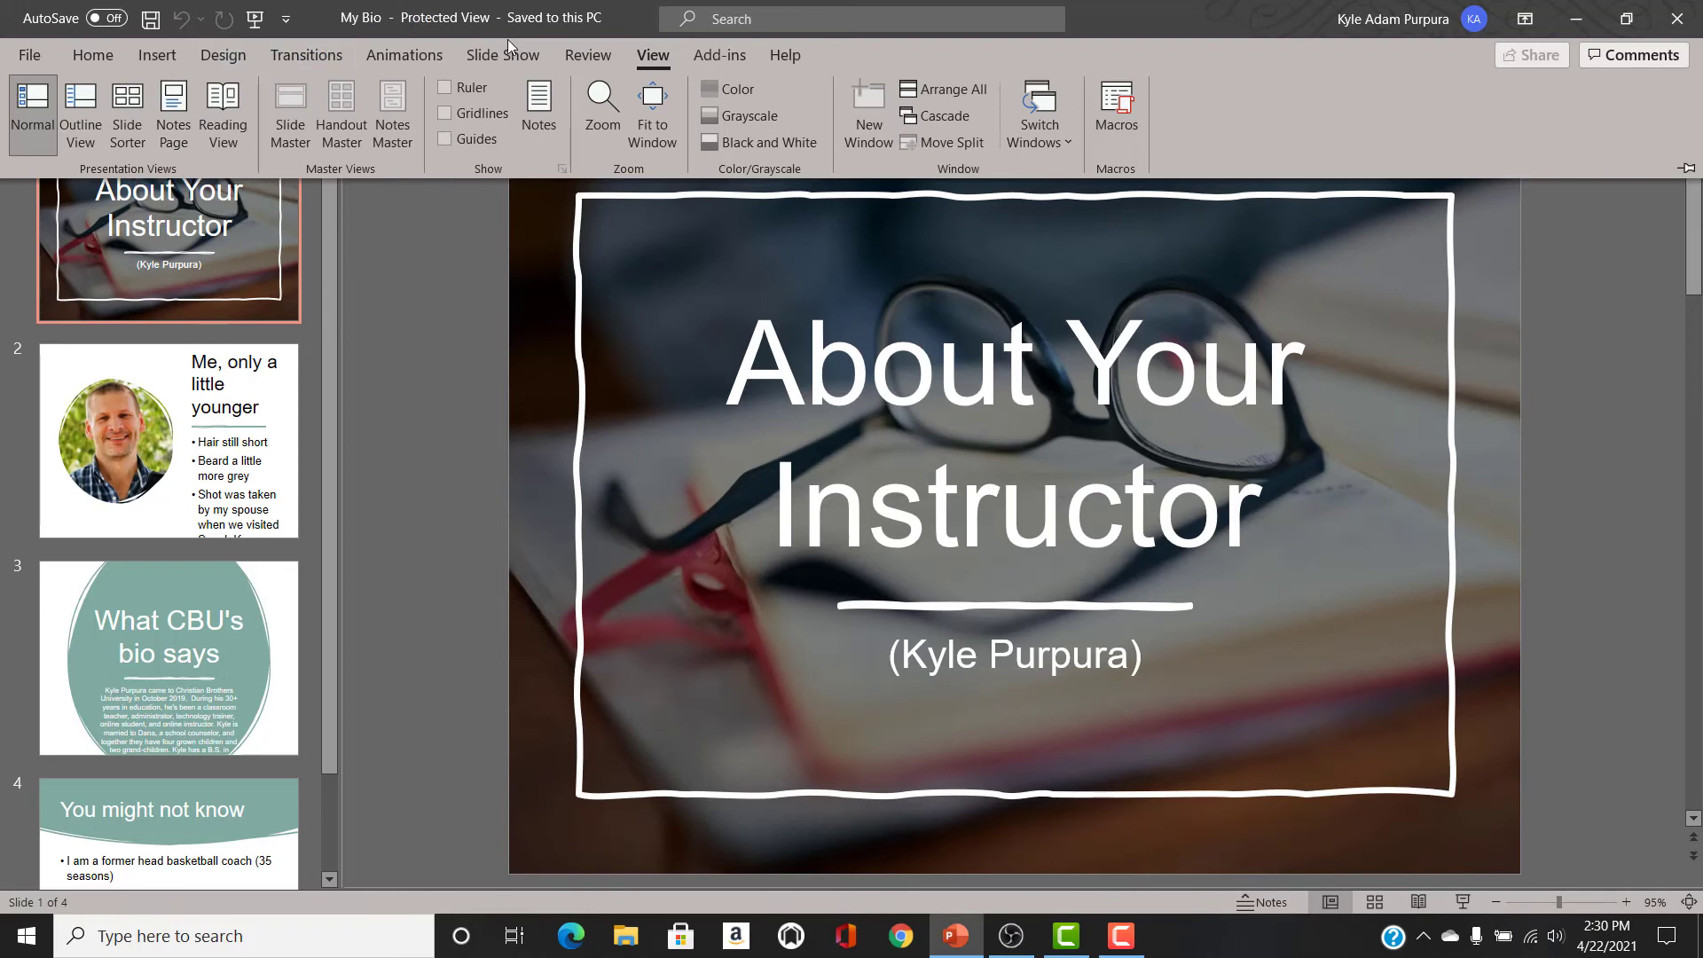
pyautogui.click(620, 25)
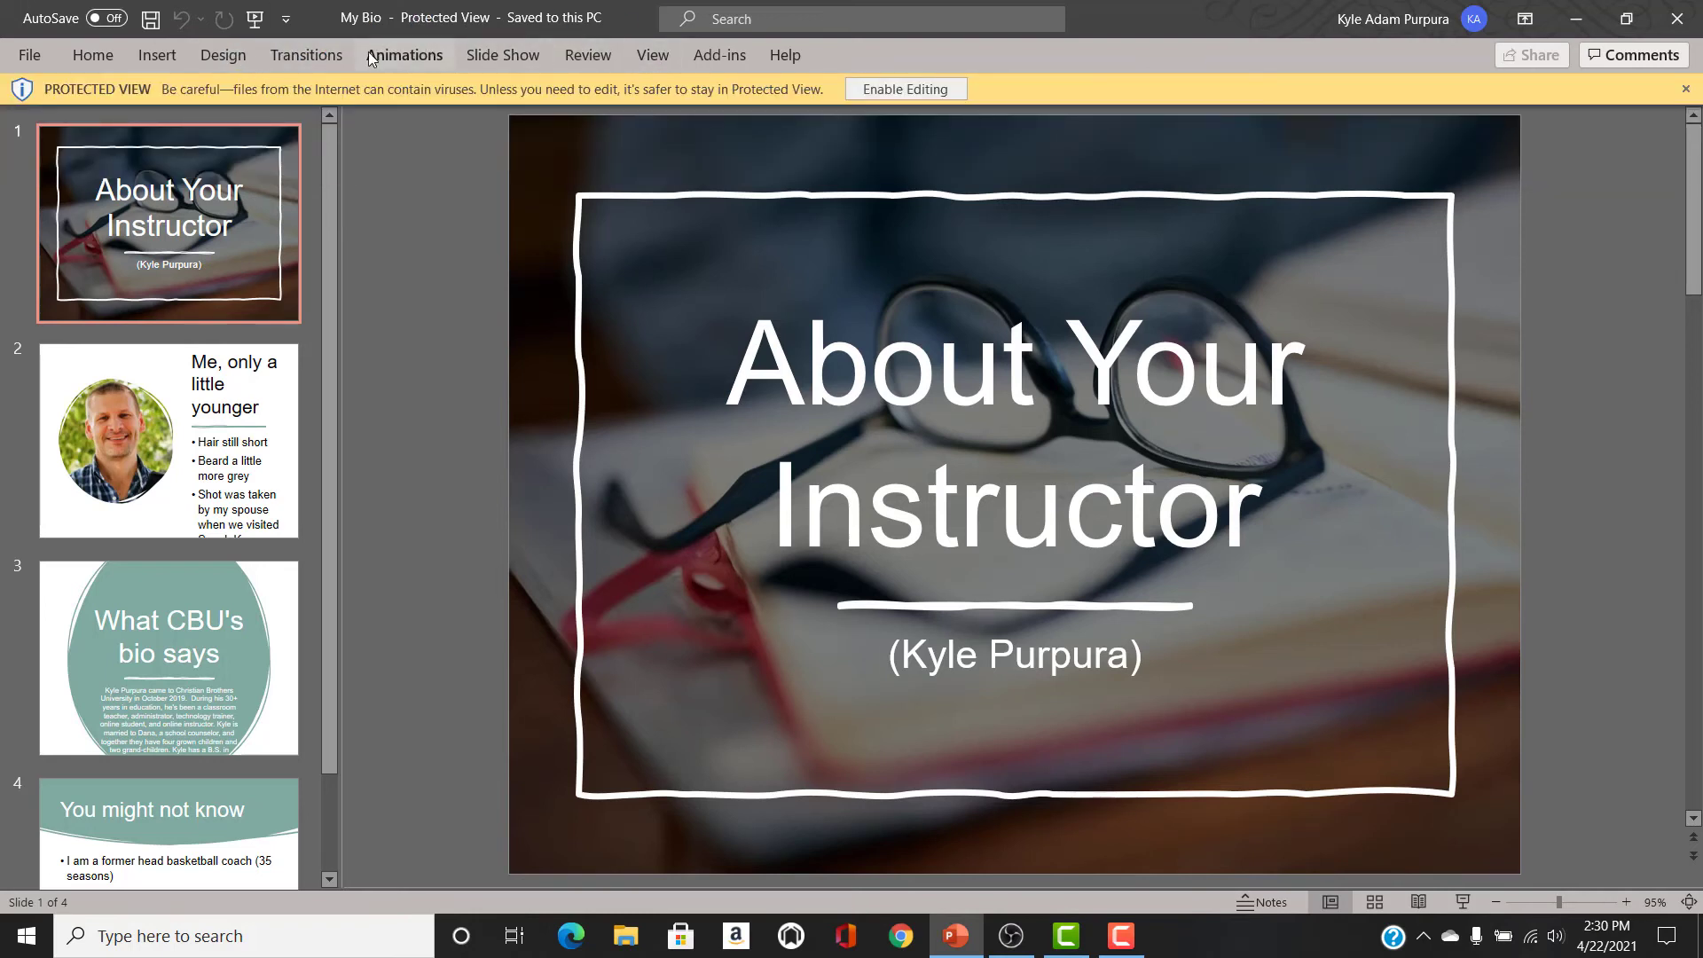
pyautogui.click(260, 21)
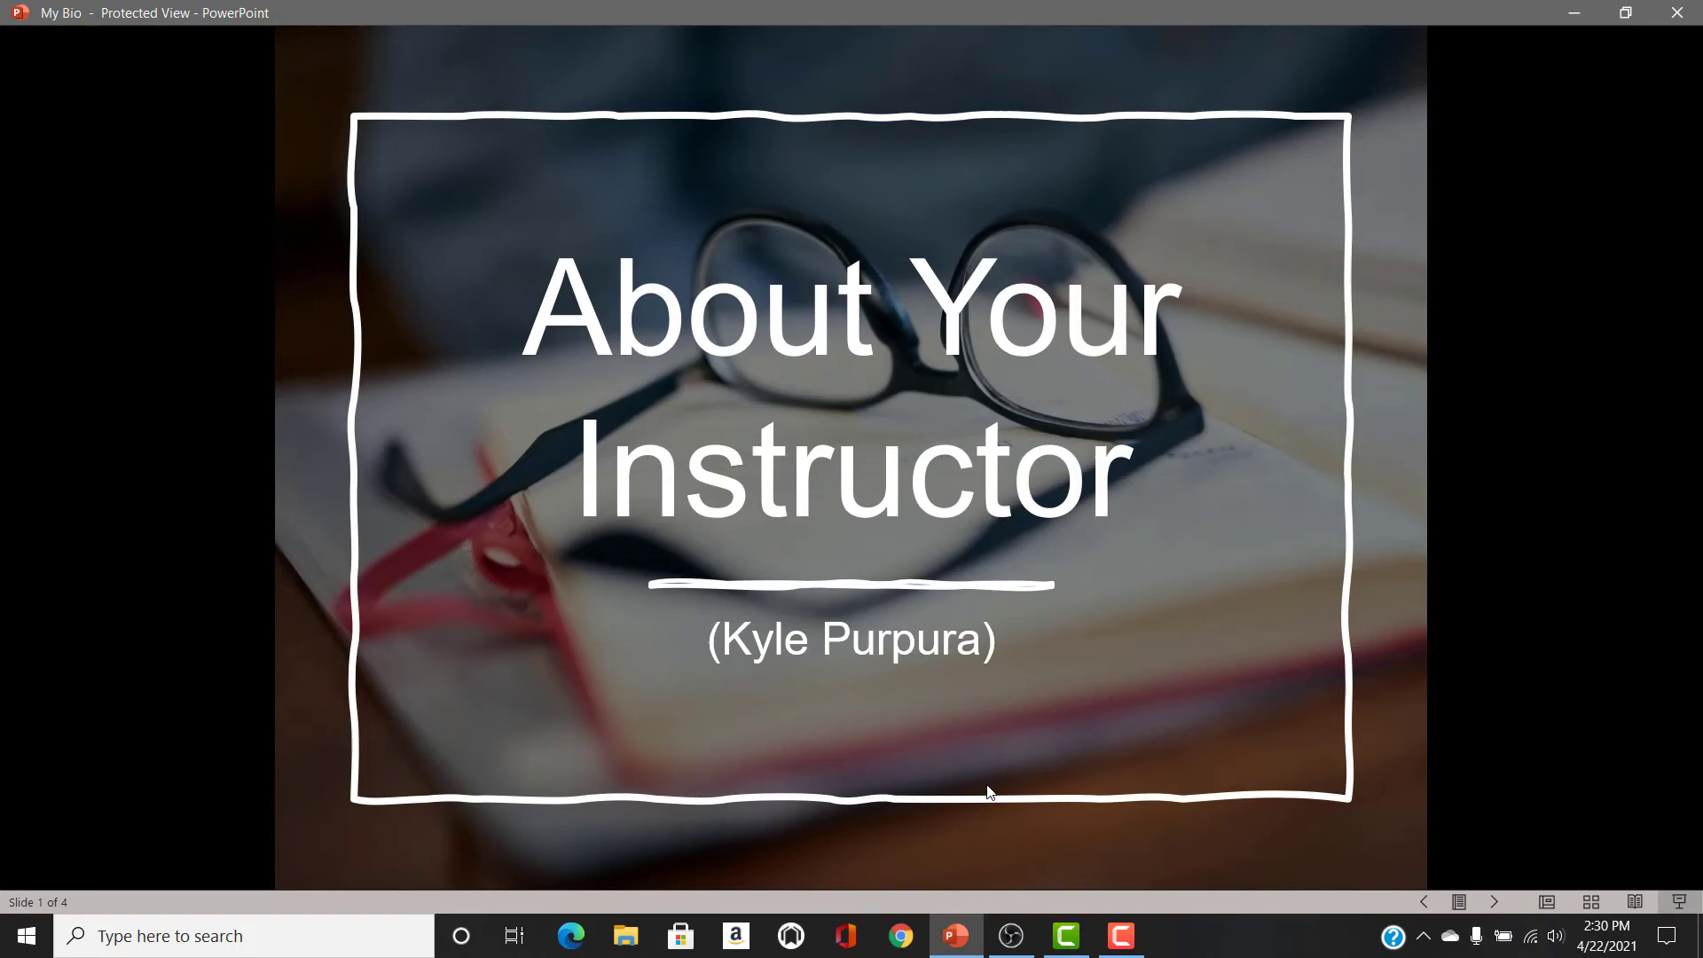
pyautogui.click(1010, 938)
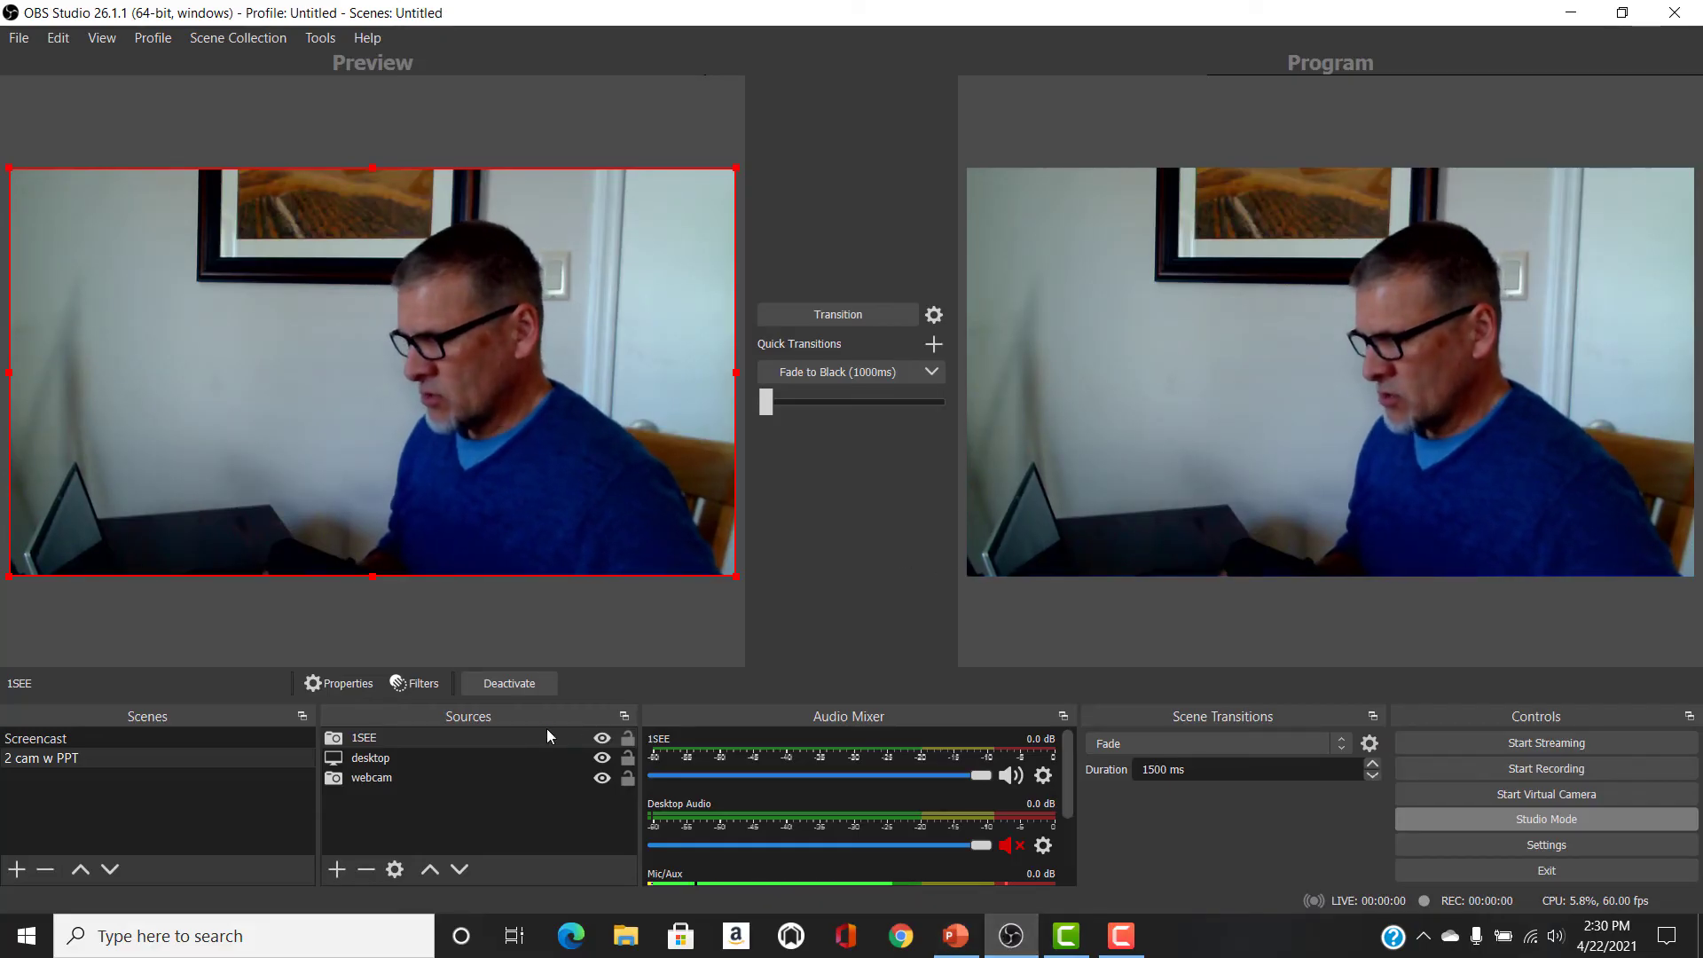
# Move the 1SEE source to the bottom of the source order, and transition the desktop capture to the program output.
pyautogui.click(364, 758)
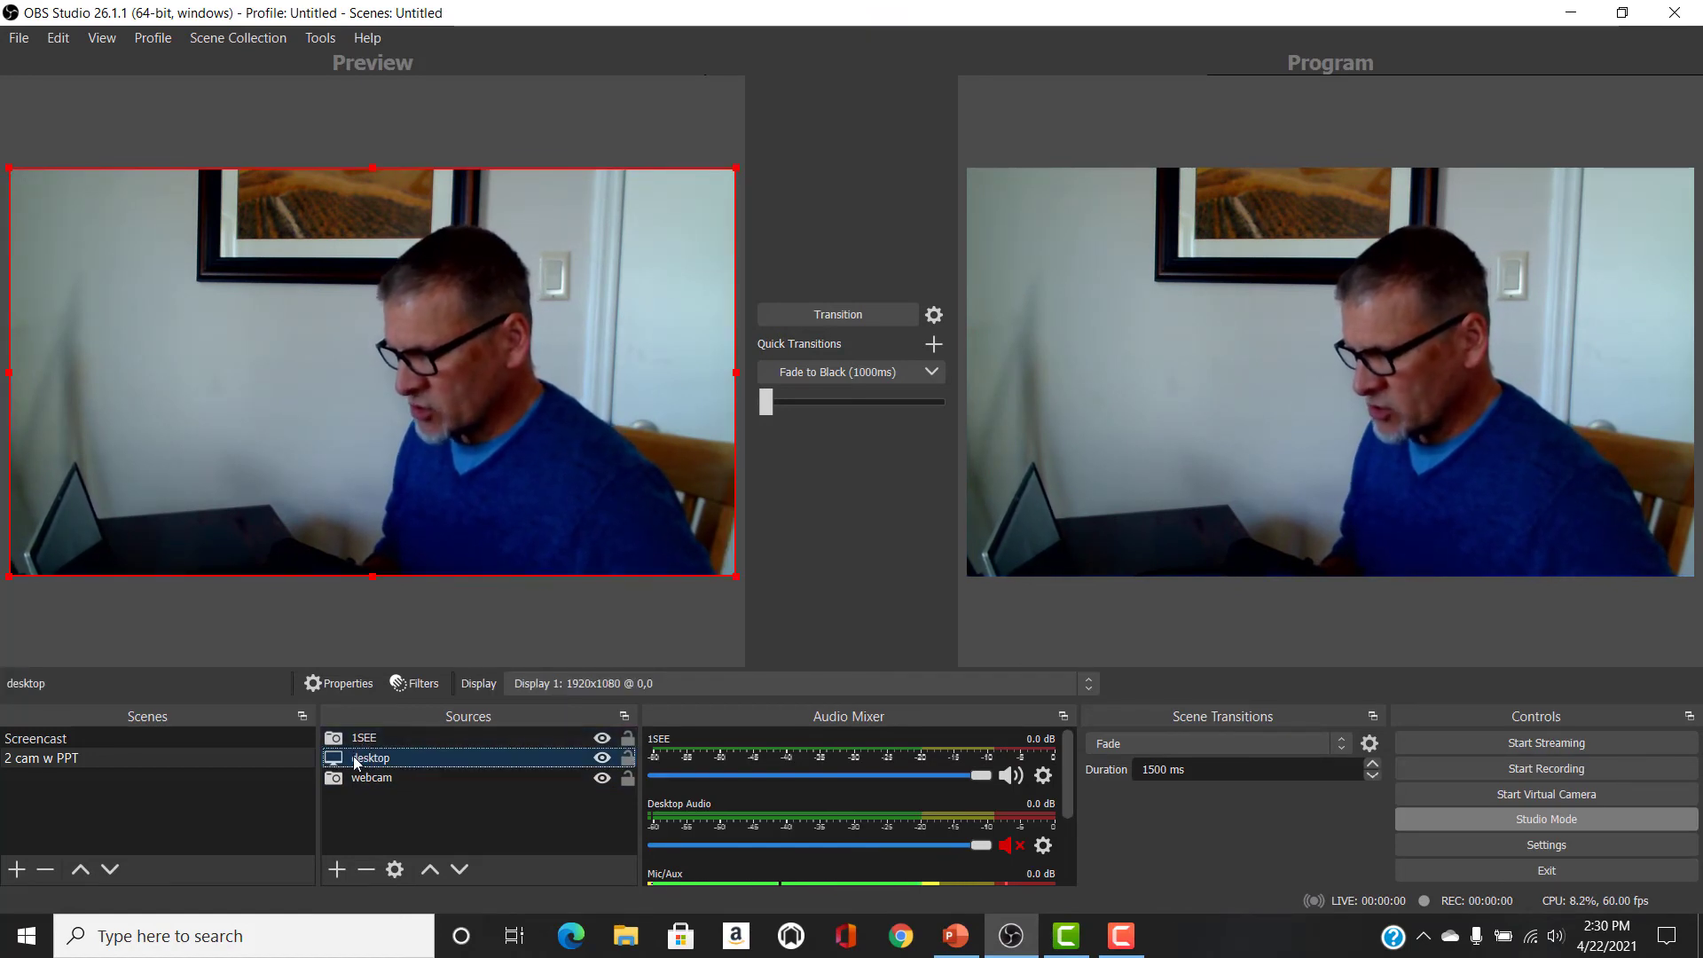
pyautogui.moveTo(357, 739); pyautogui.dragTo(354, 793)
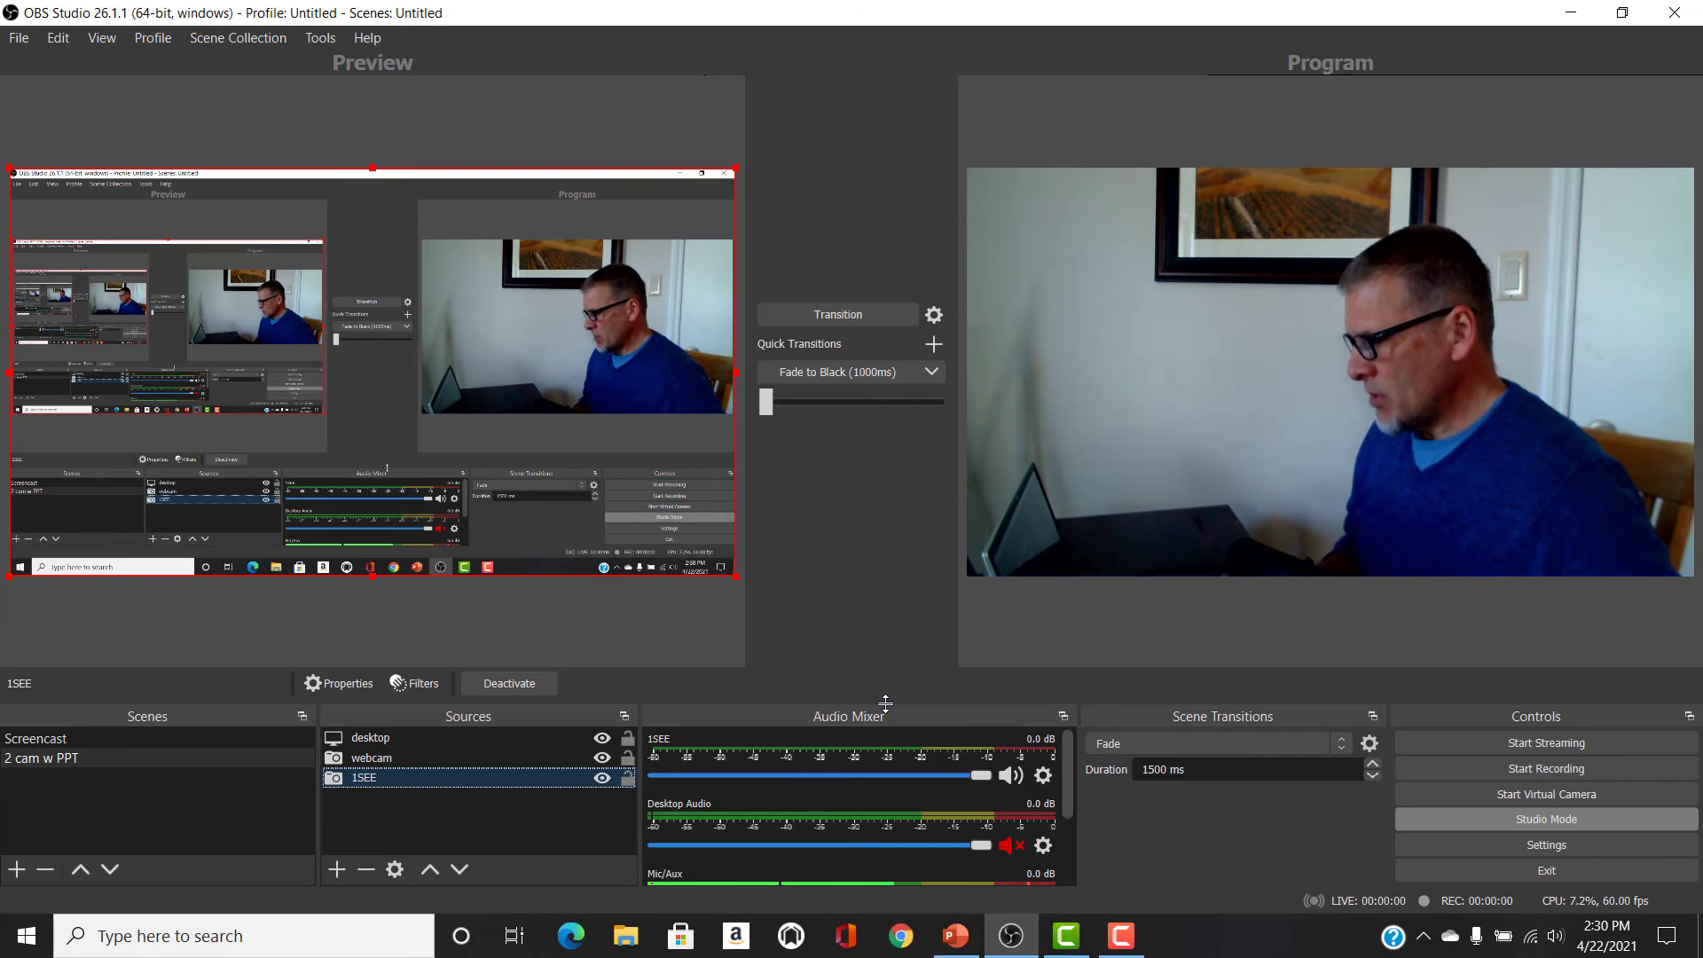
pyautogui.click(816, 321)
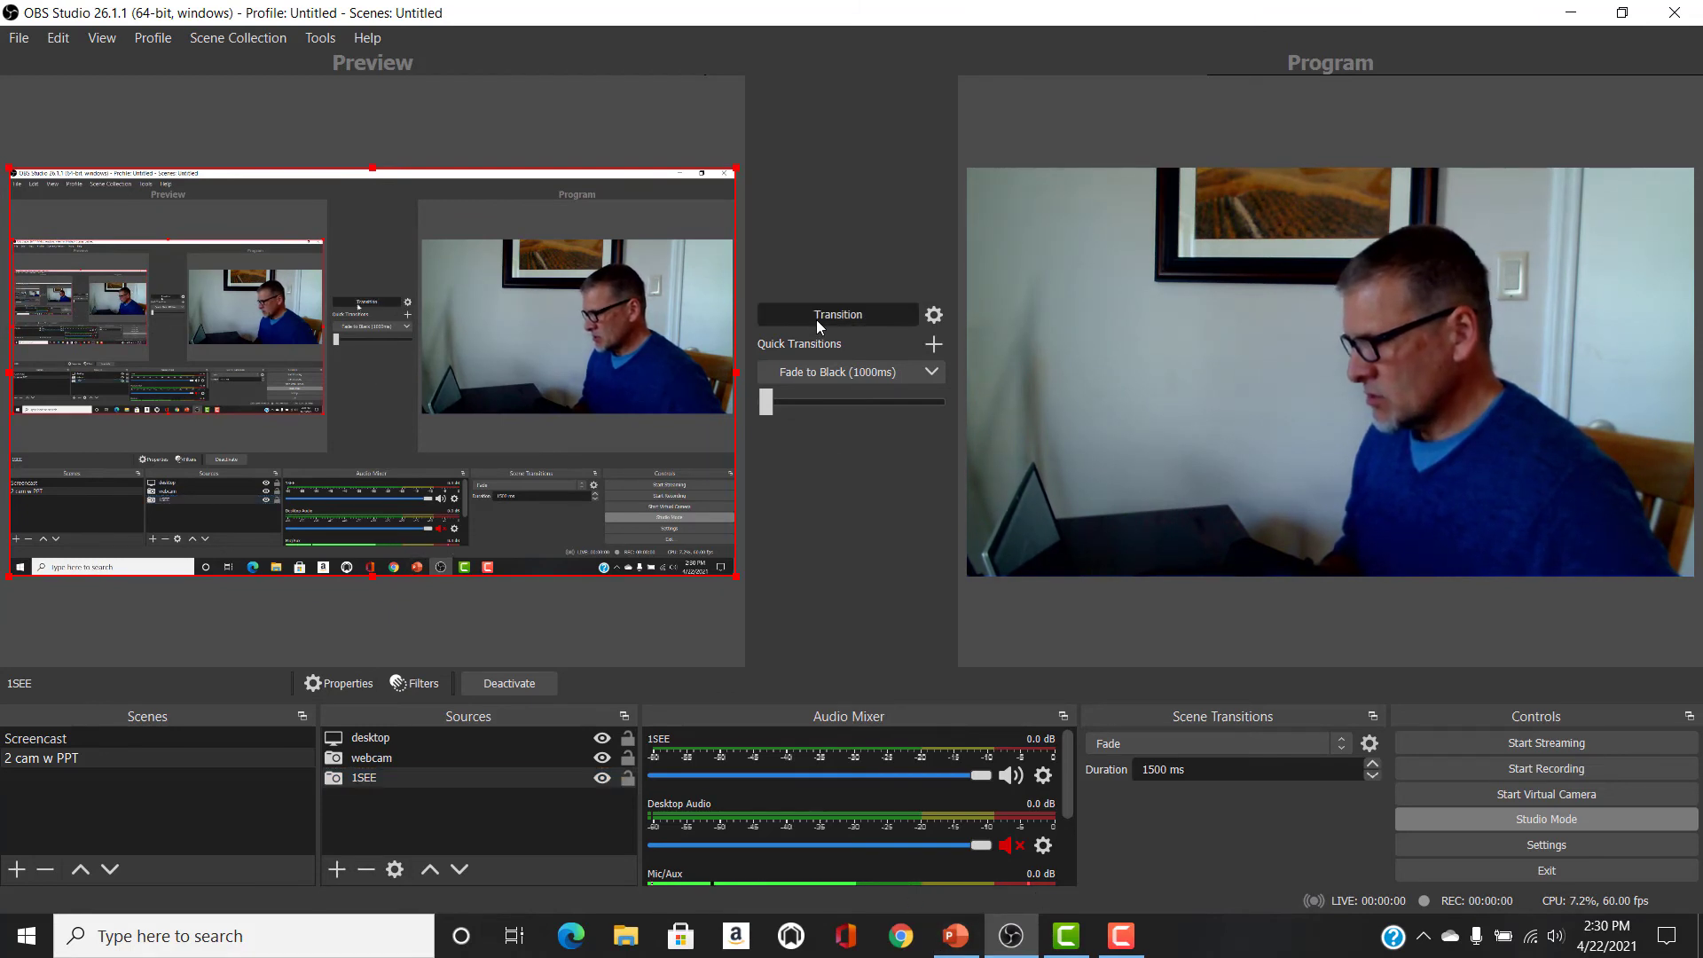
pyautogui.click(816, 316)
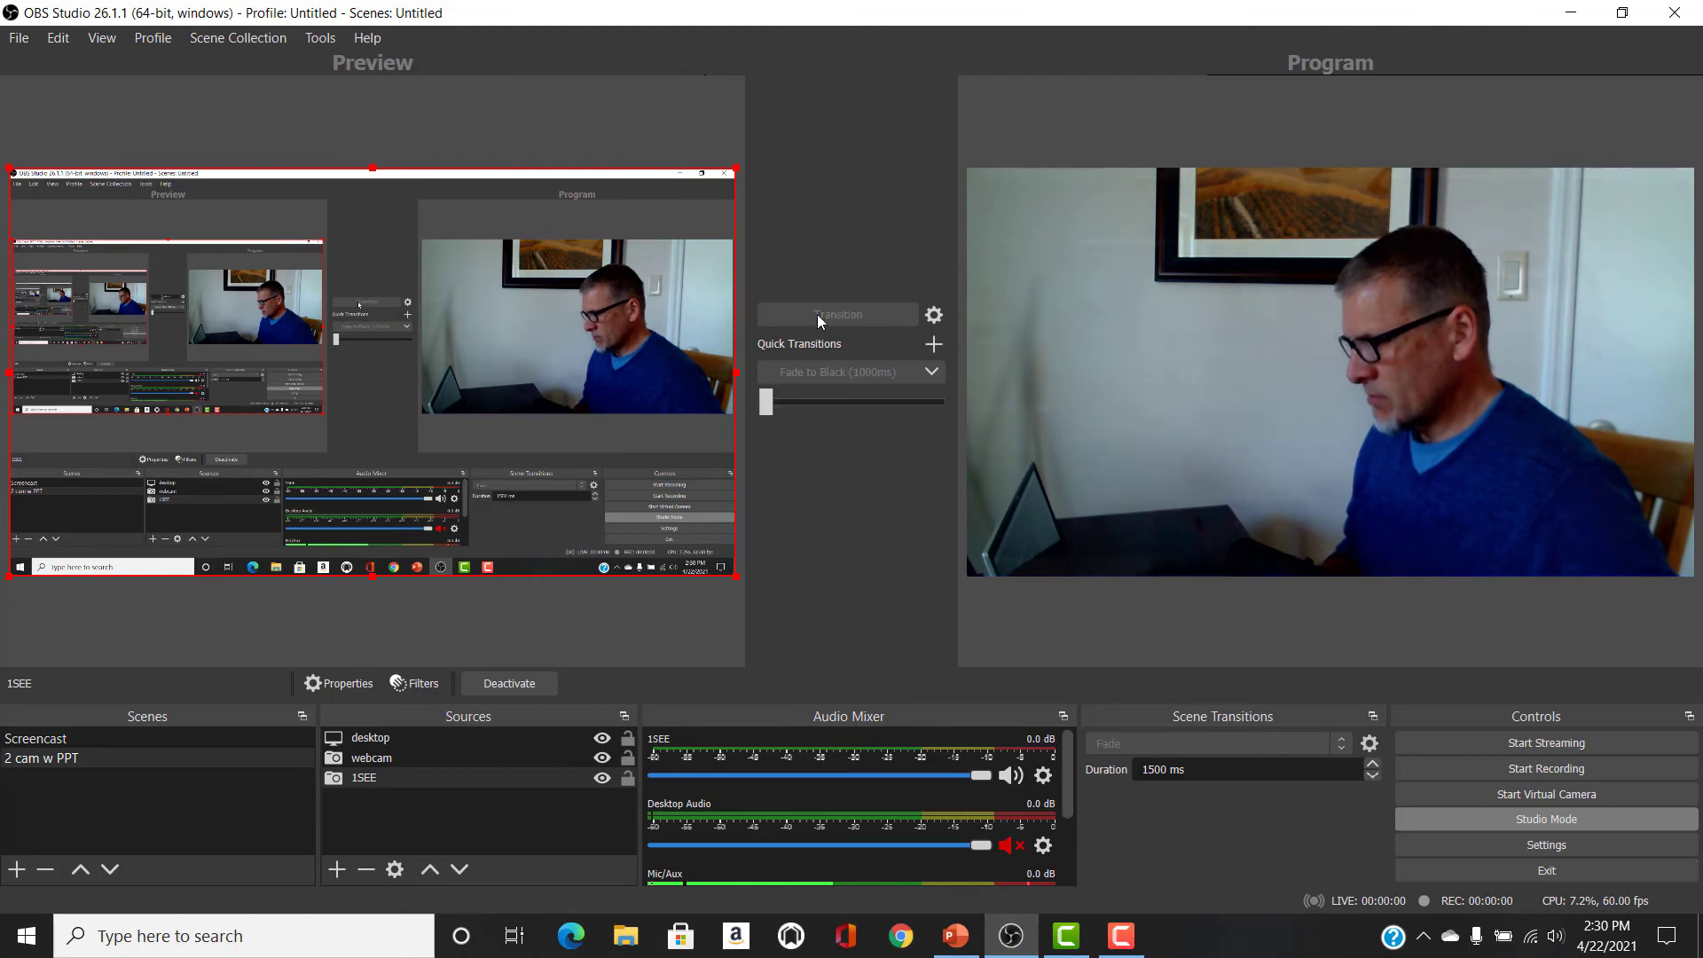
# Show the opening slide of the running My Bio slideshow in PowerPoint, and return to OBS Studio.
pyautogui.click(957, 937)
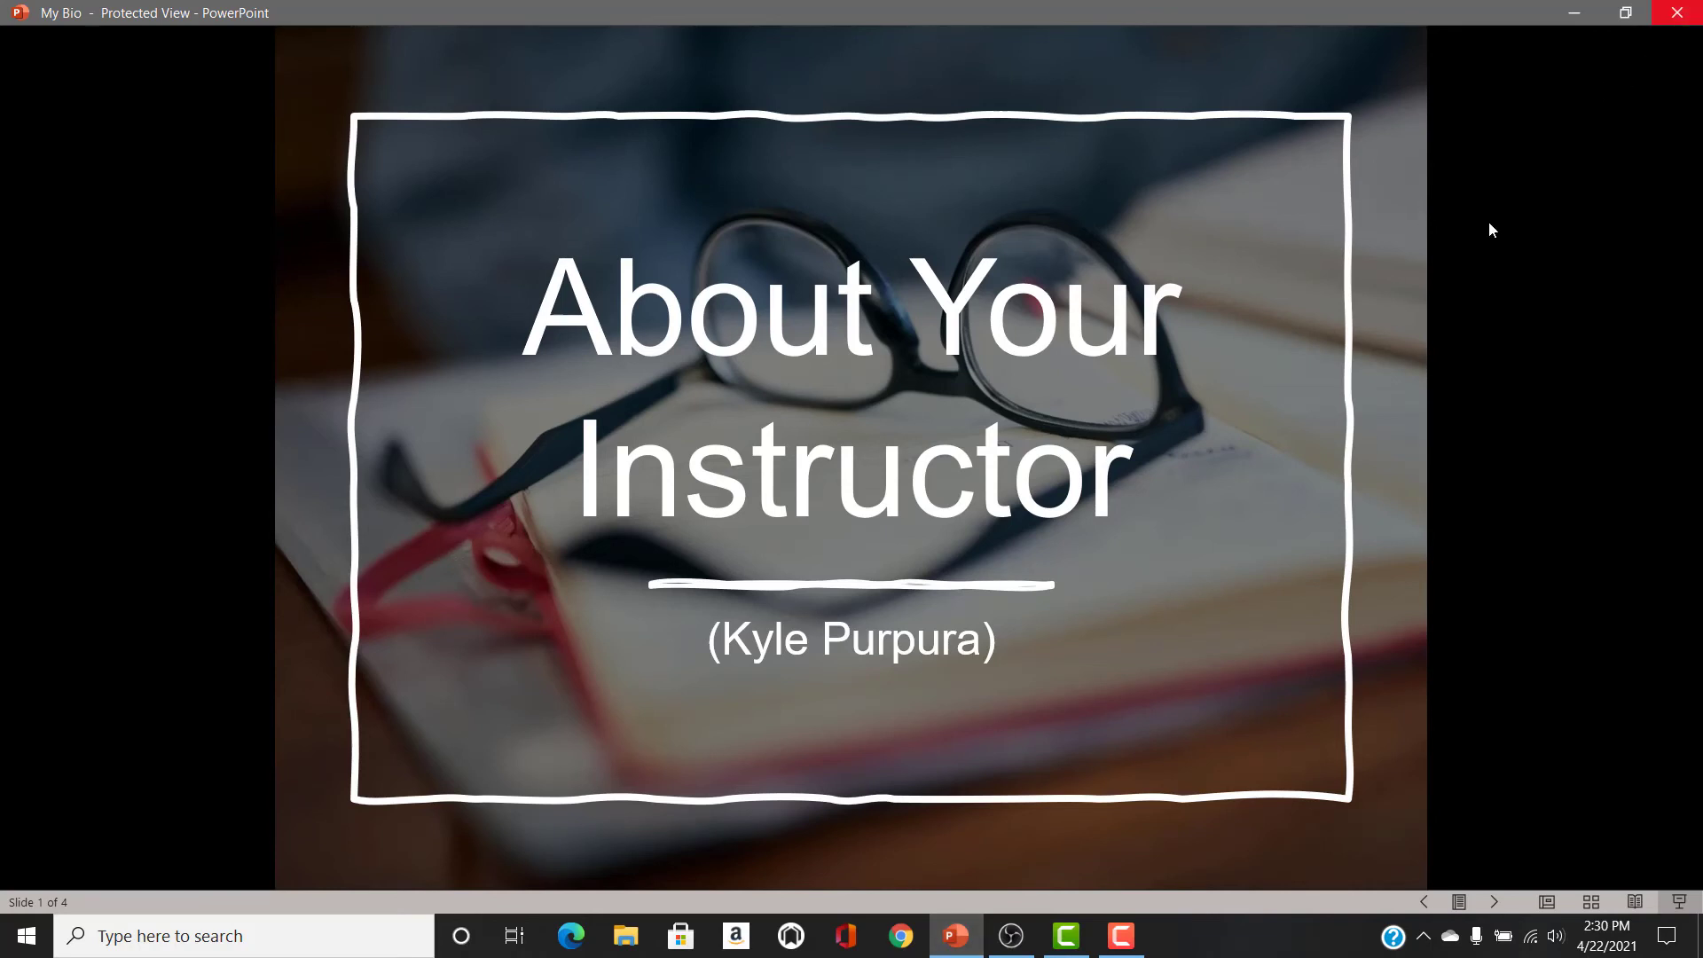
pyautogui.click(1011, 936)
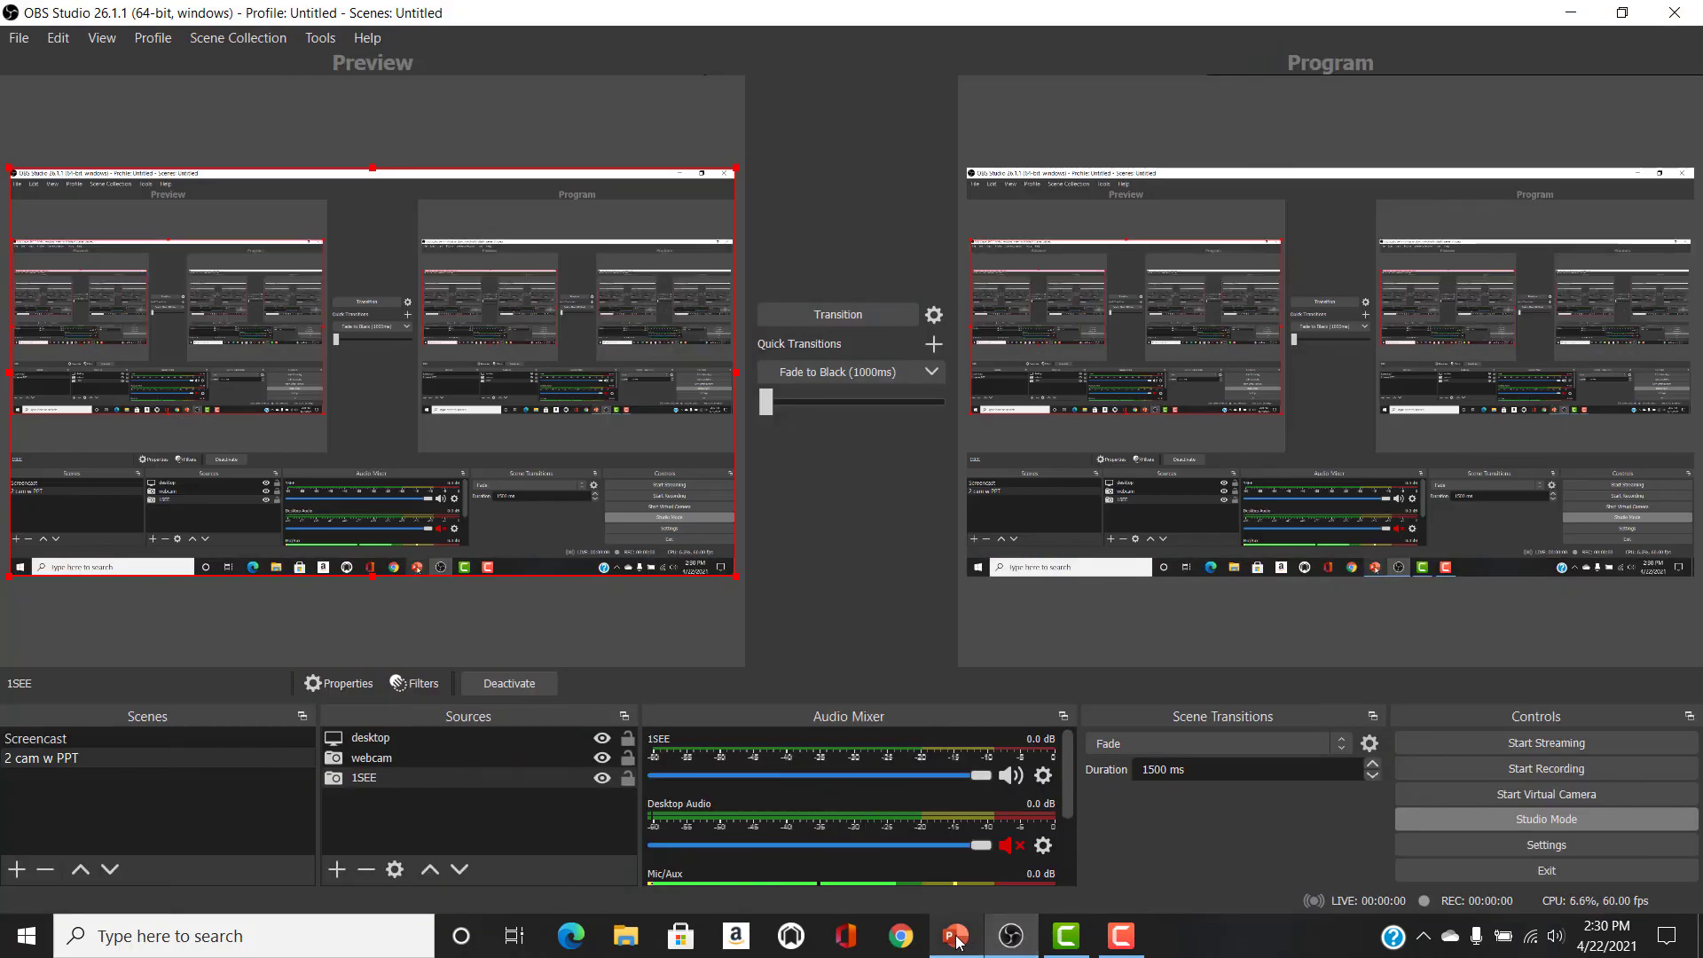
pyautogui.moveTo(957, 942)
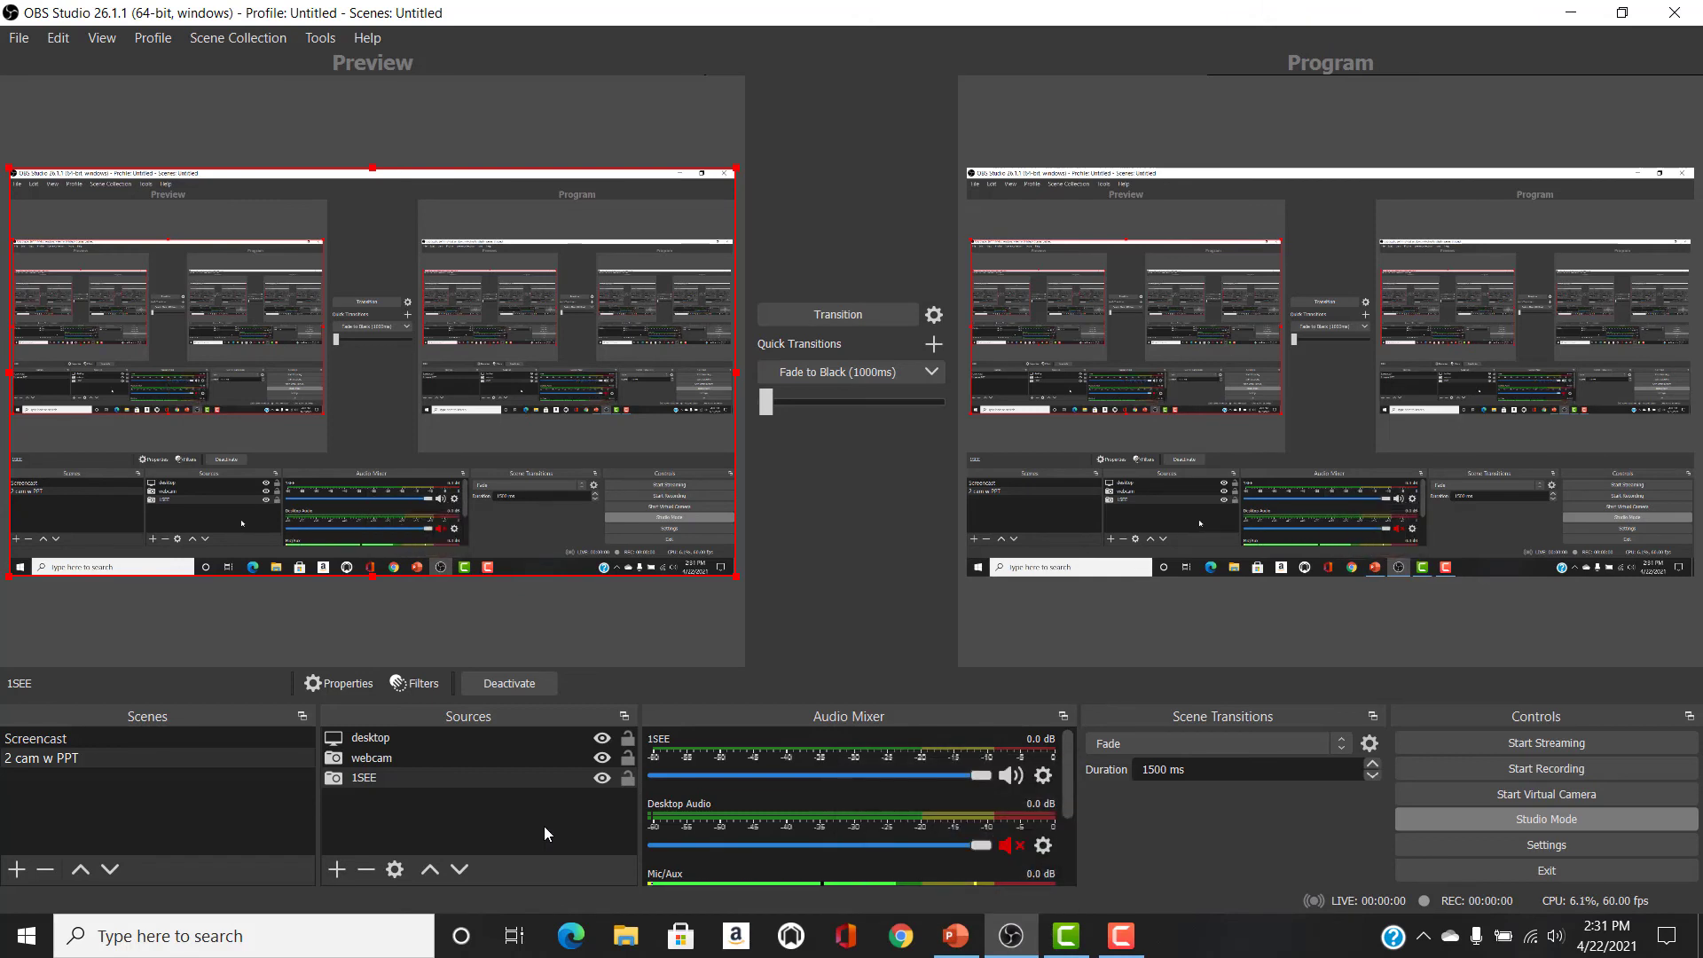
# Select the webcam source in the 2 cam w PPT setup's source order.
pyautogui.click(384, 758)
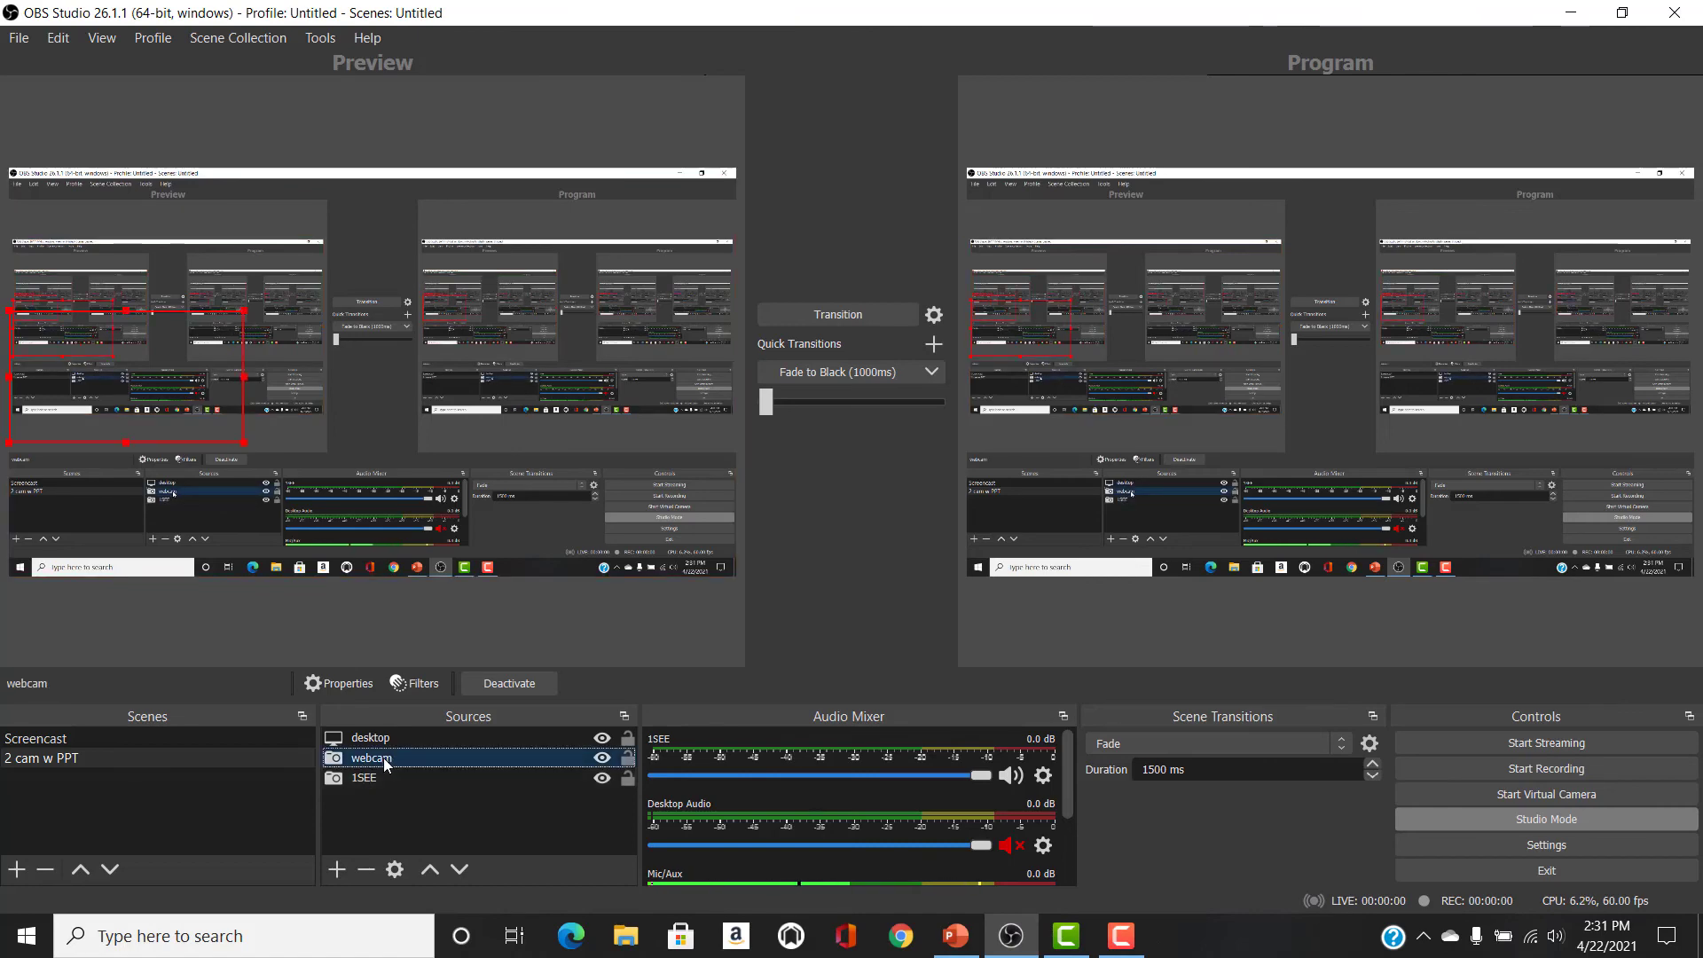